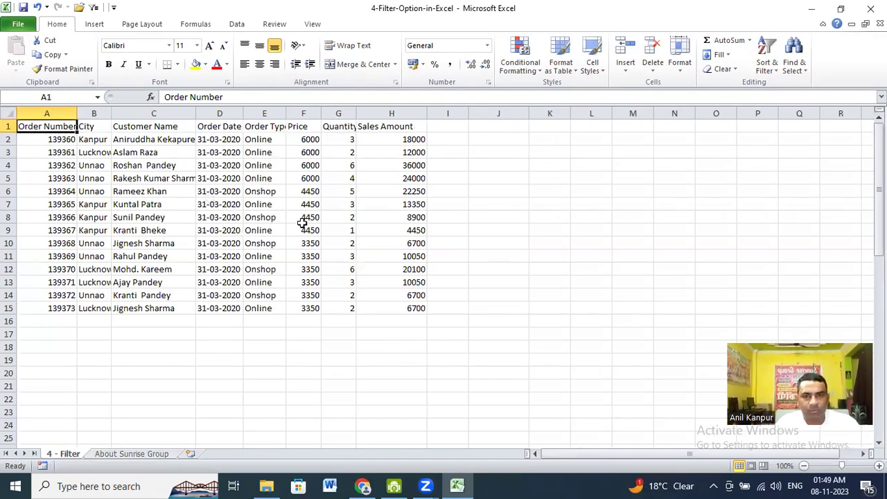
left_click(236, 24)
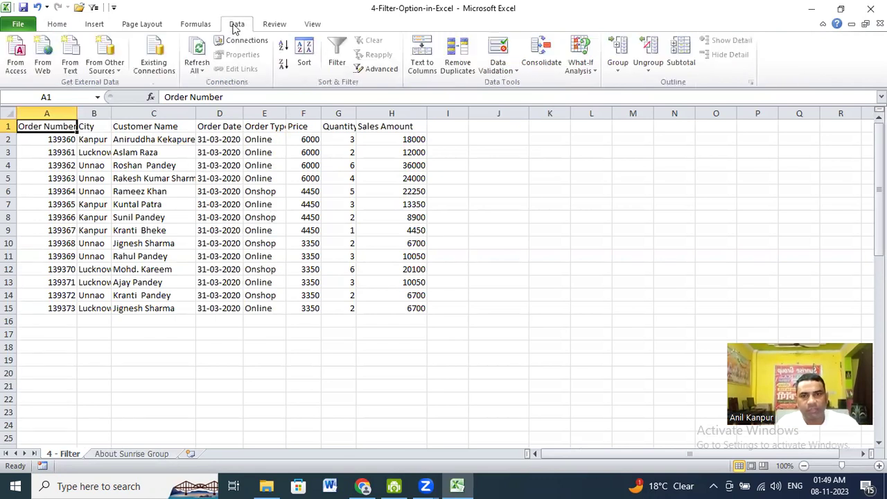
left_click(377, 72)
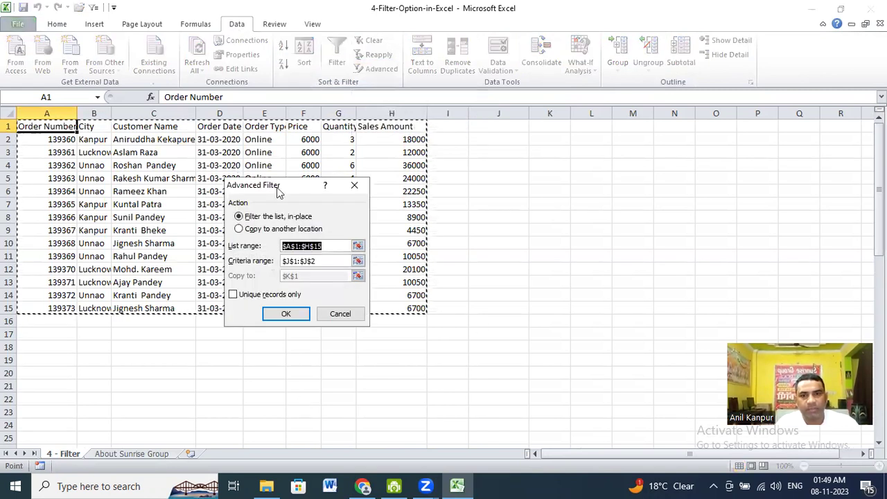
left_click_drag(281, 186, 453, 177)
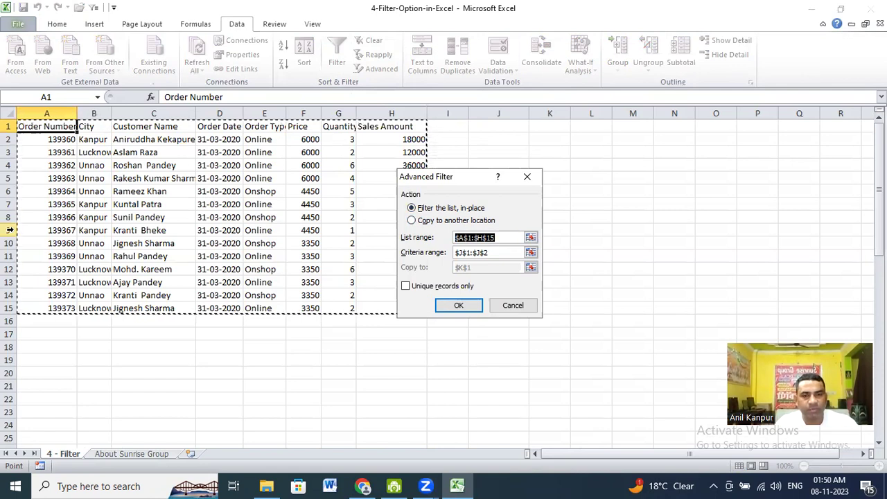
key("BackSpace")
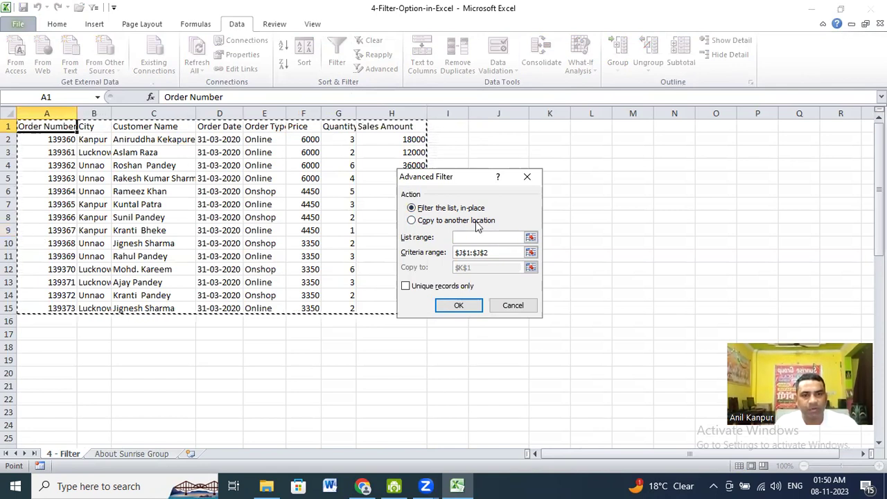
key("ctrl+z")
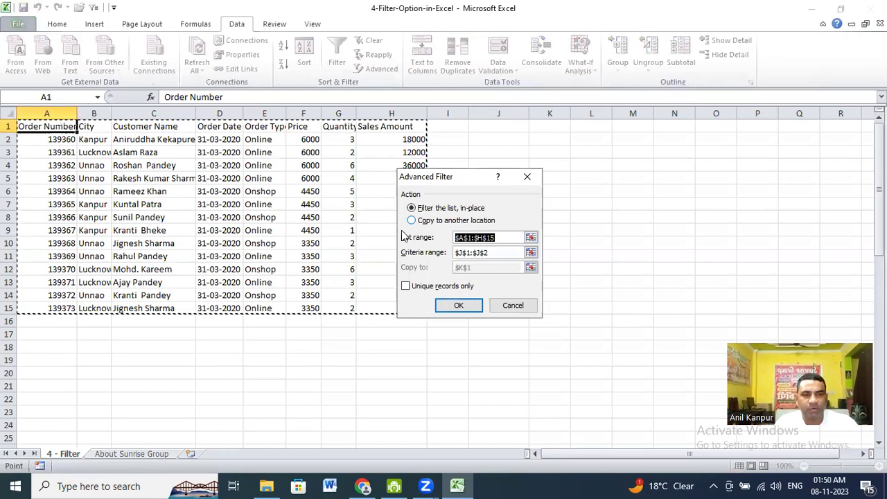
left_click(411, 220)
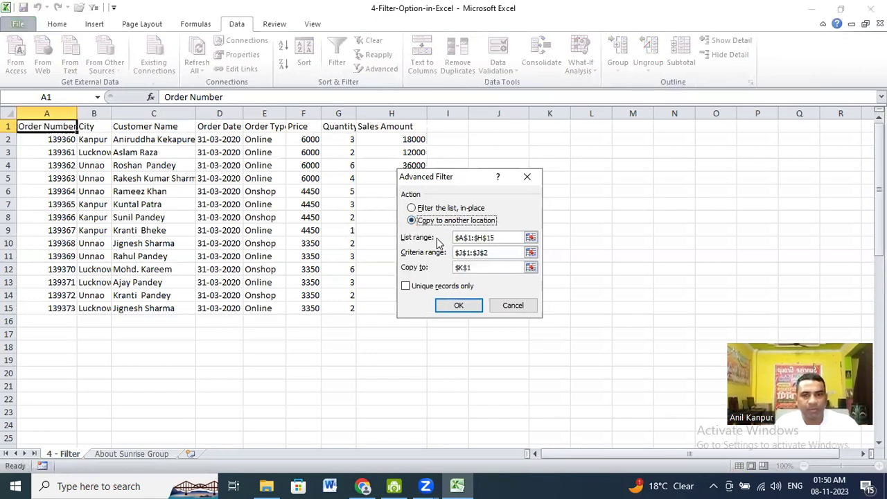
left_click(497, 237)
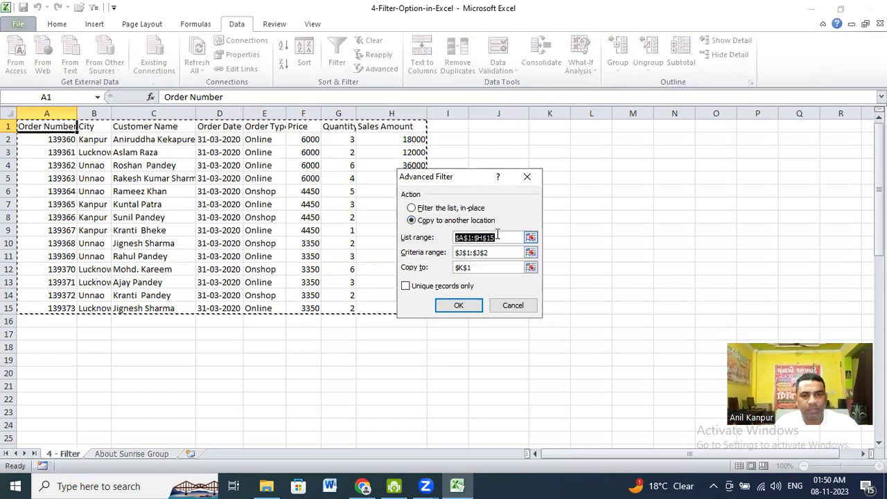
left_click(497, 237)
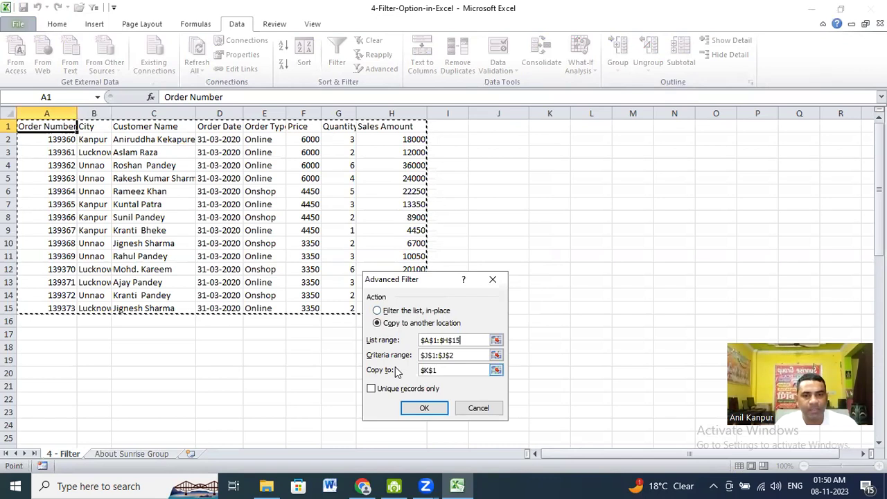
left_click(467, 356)
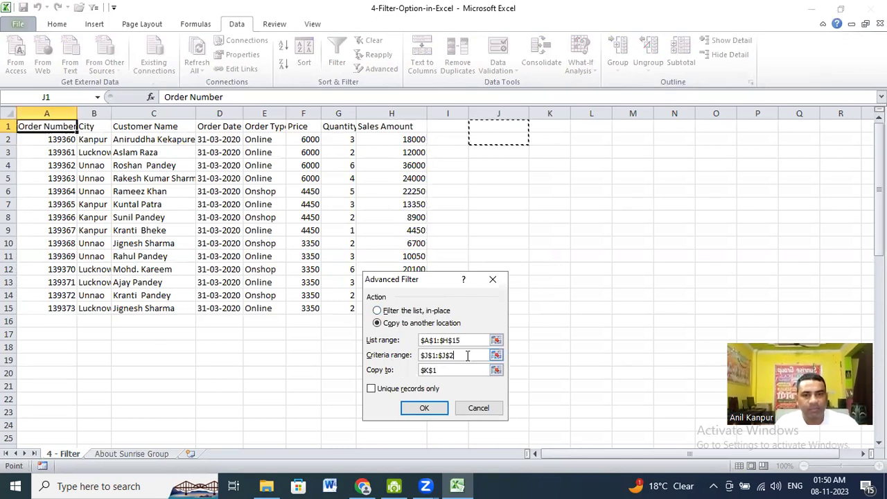
left_click(456, 356)
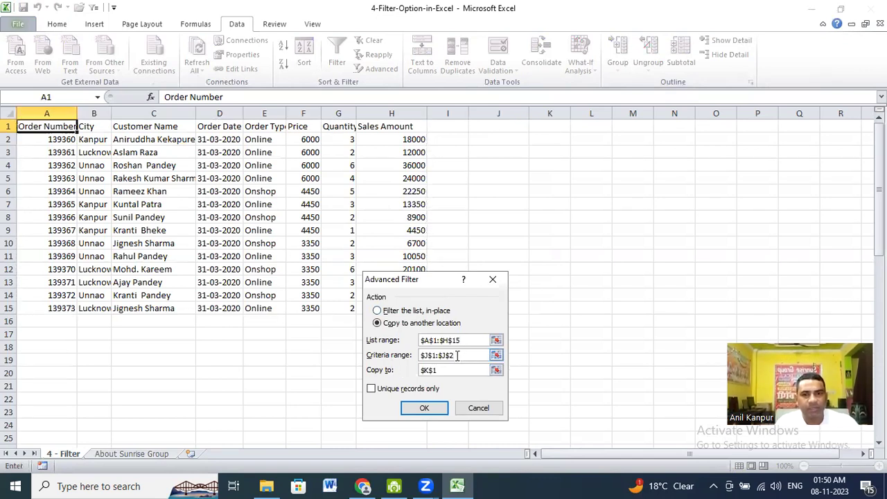
left_click_drag(94, 128, 93, 144)
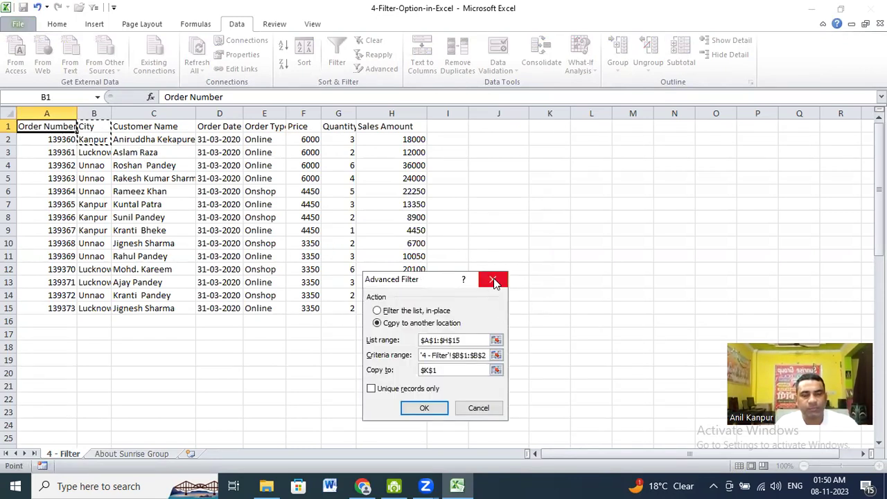
left_click(493, 281)
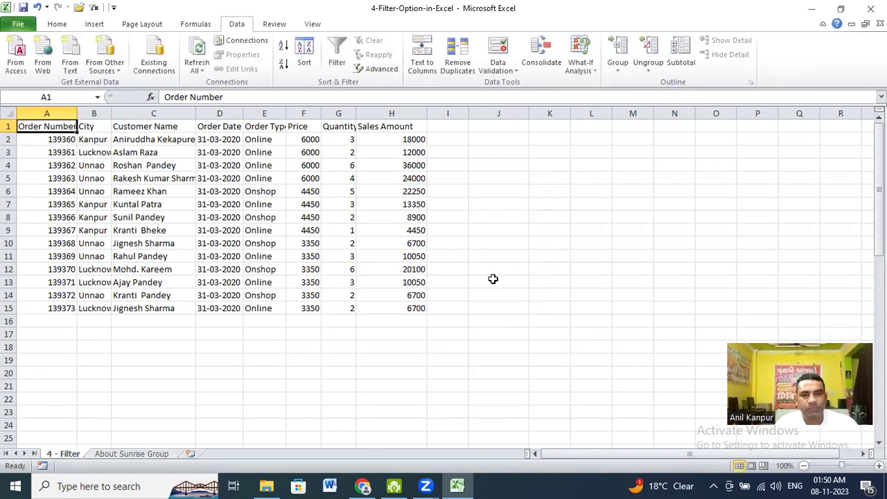
Copy the City header and the Kanpur value below it from B1:B2 into J1:J2 as filter criteria
left_click(90, 129)
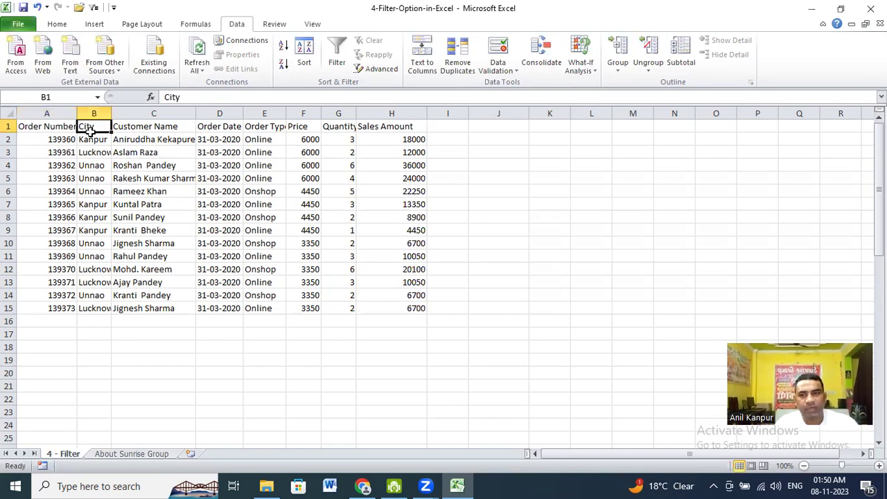
left_click_drag(90, 130, 92, 141)
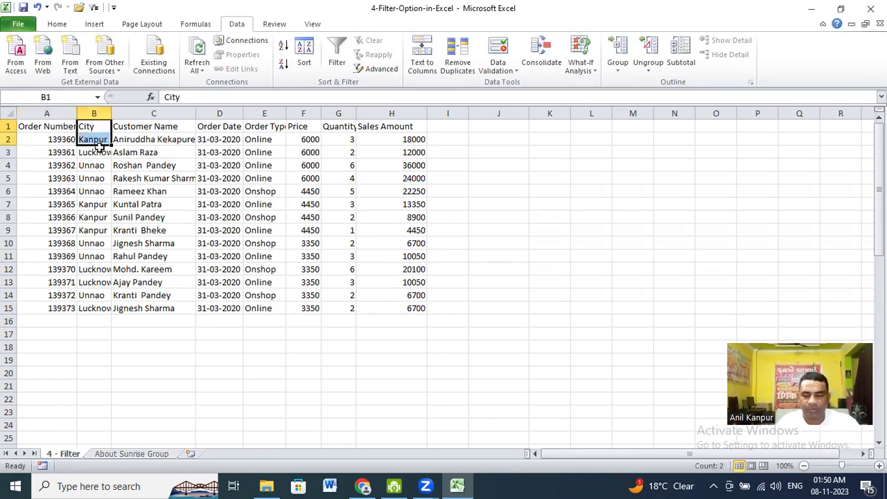
key("ctrl+c")
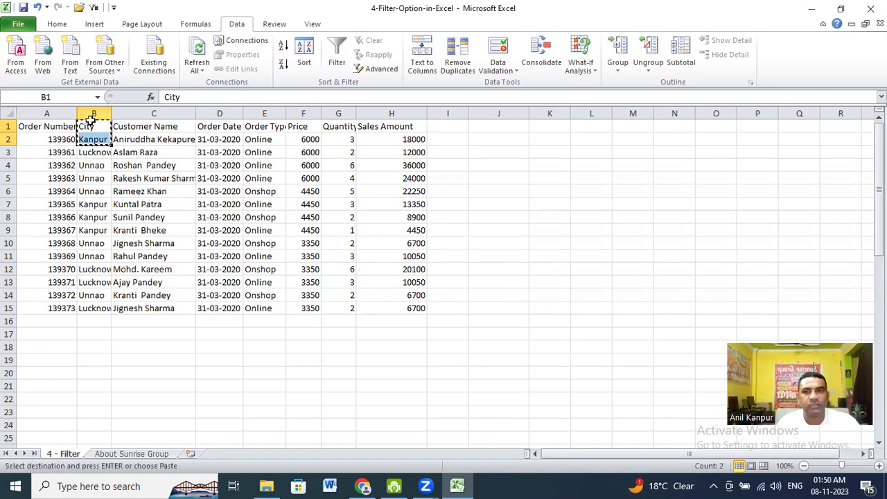
left_click(495, 126)
key("ctrl+v")
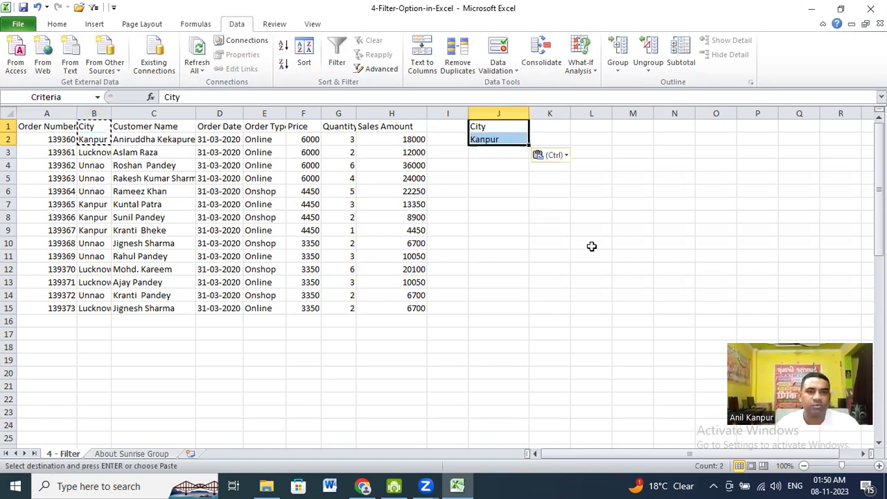
left_click(503, 178)
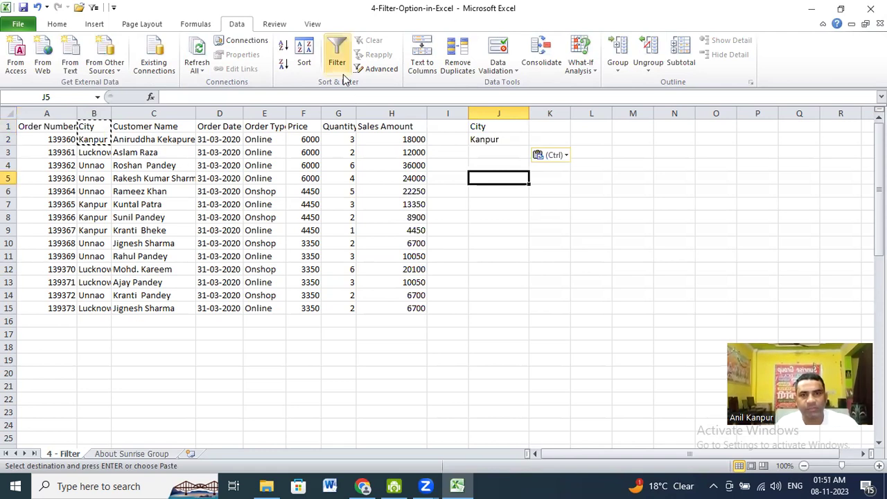
Run an Advanced Filter on A1:H15 with criteria range J1:J2, copying the matching records to another location starting at K1
left_click(378, 71)
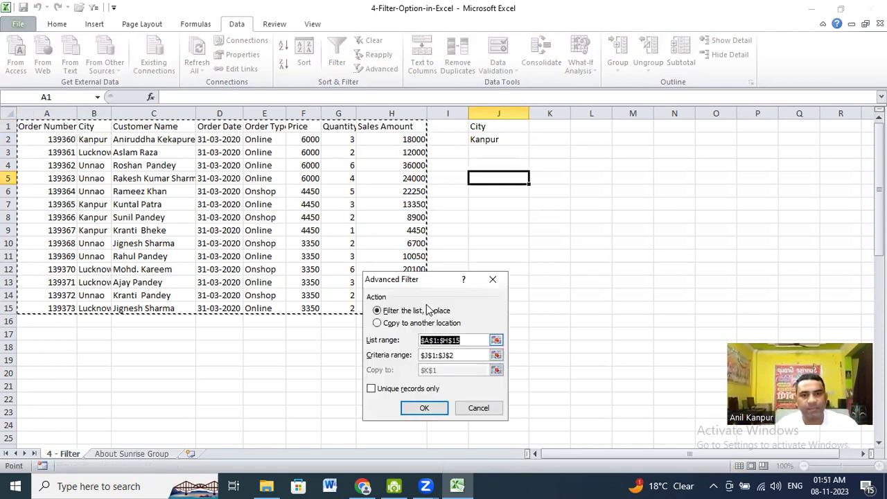
left_click_drag(419, 285, 504, 256)
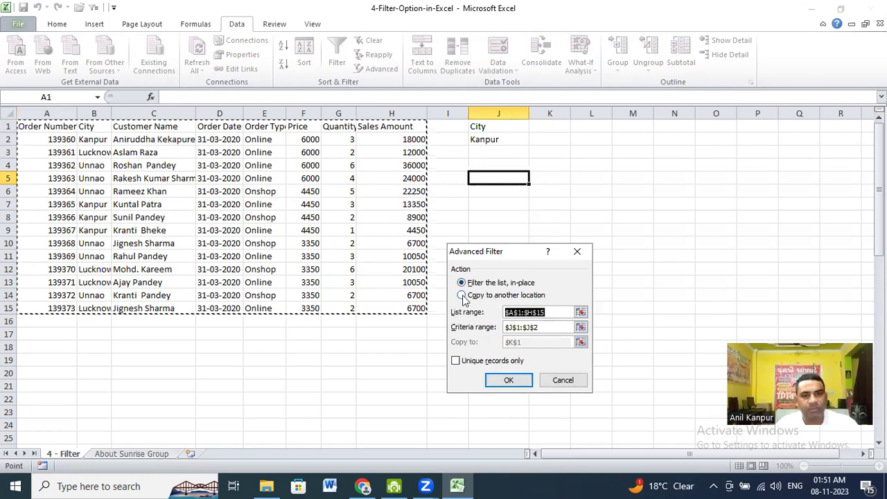
left_click(462, 295)
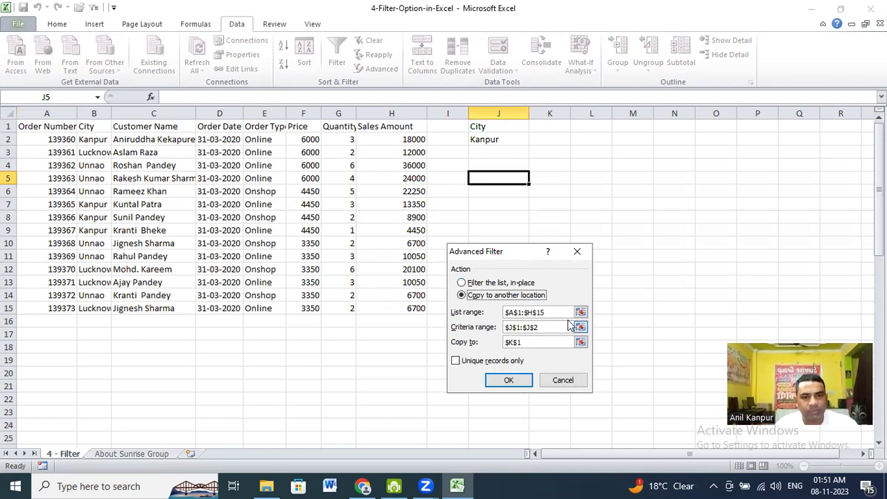
left_click(551, 313)
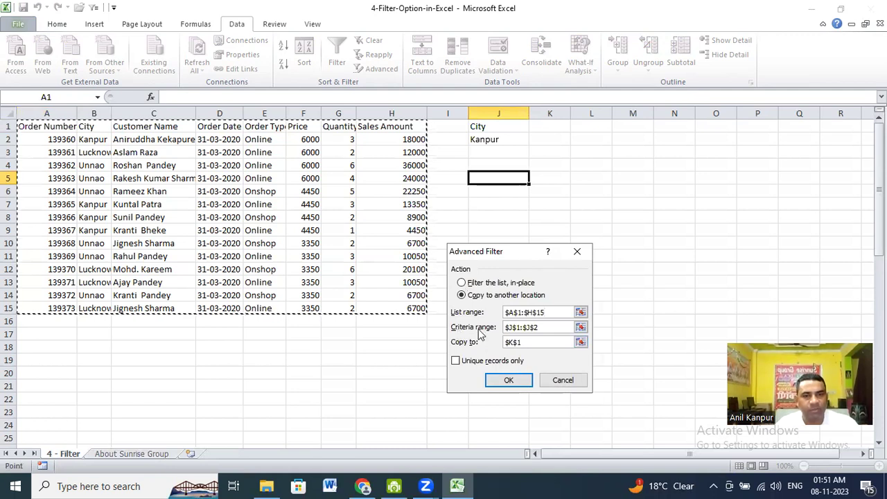
left_click(558, 330)
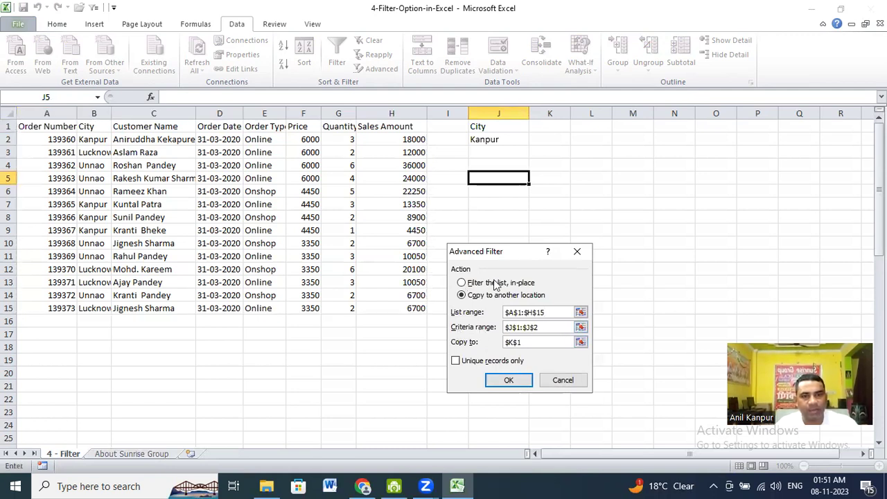
left_click_drag(493, 130, 494, 139)
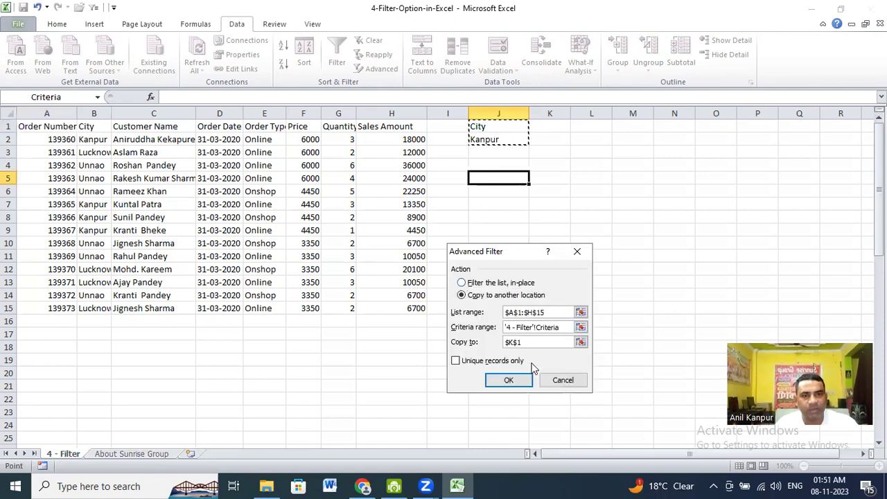
left_click(530, 345)
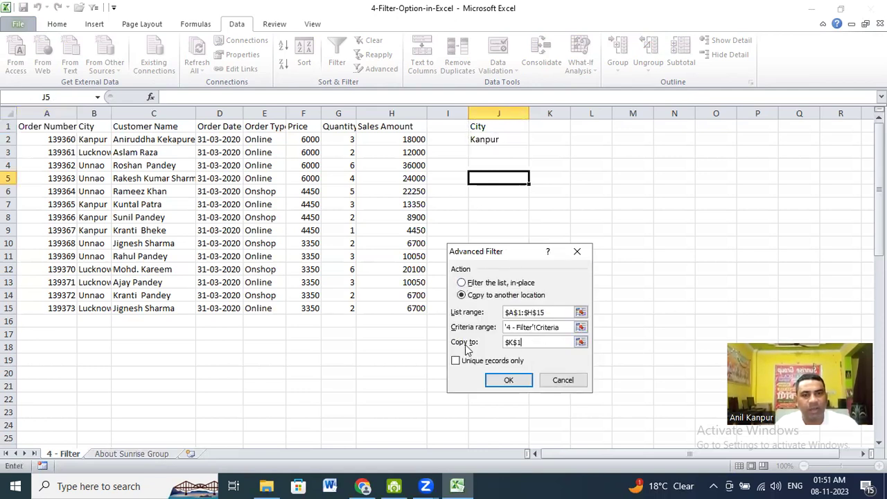
left_click_drag(537, 341, 477, 342)
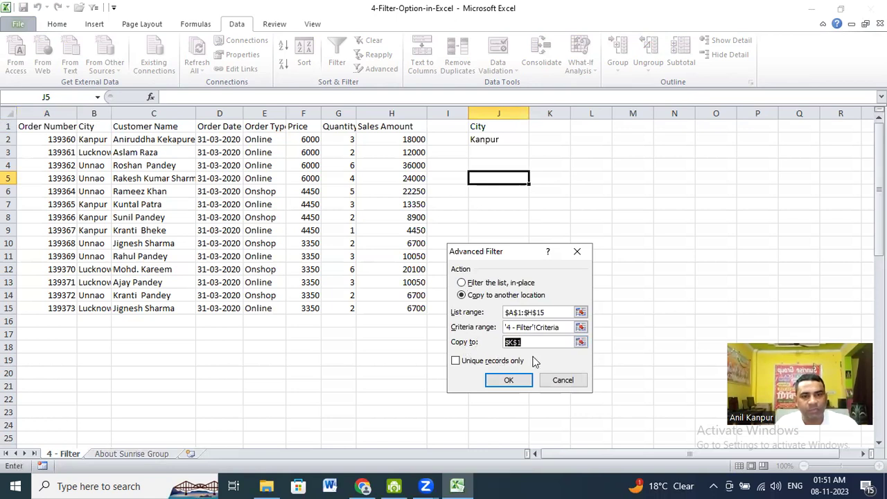
left_click(550, 126)
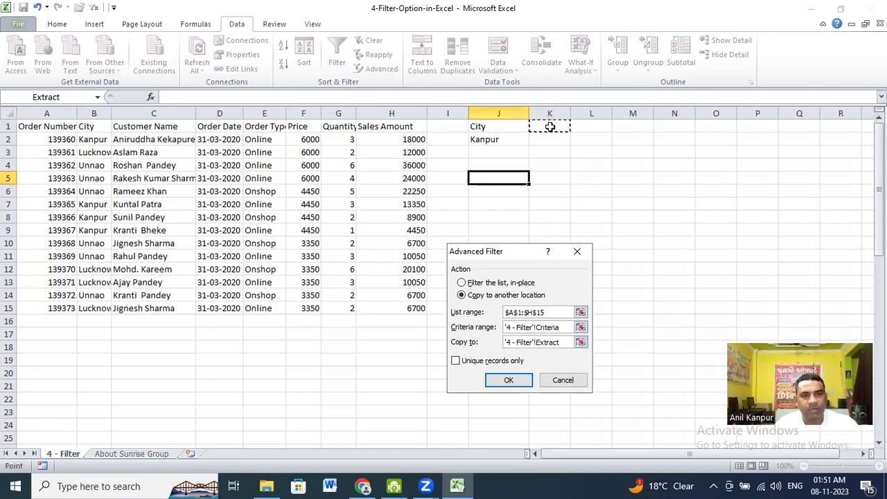
left_click(509, 381)
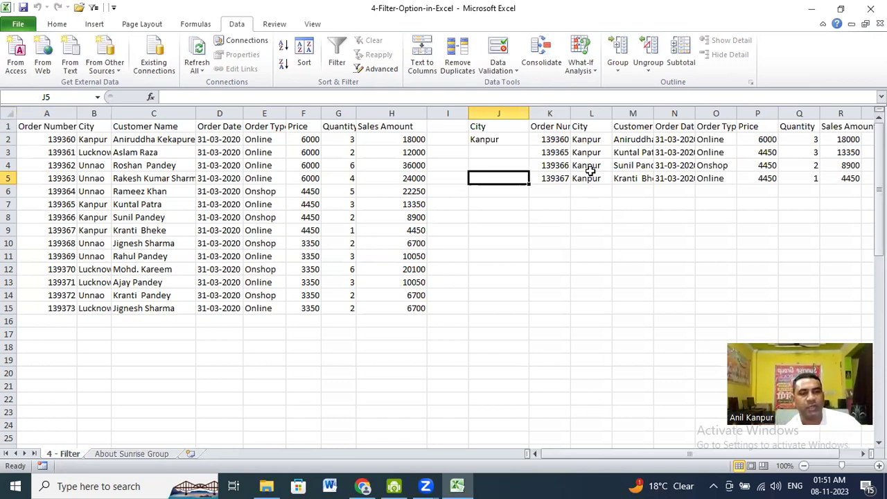
left_click(504, 140)
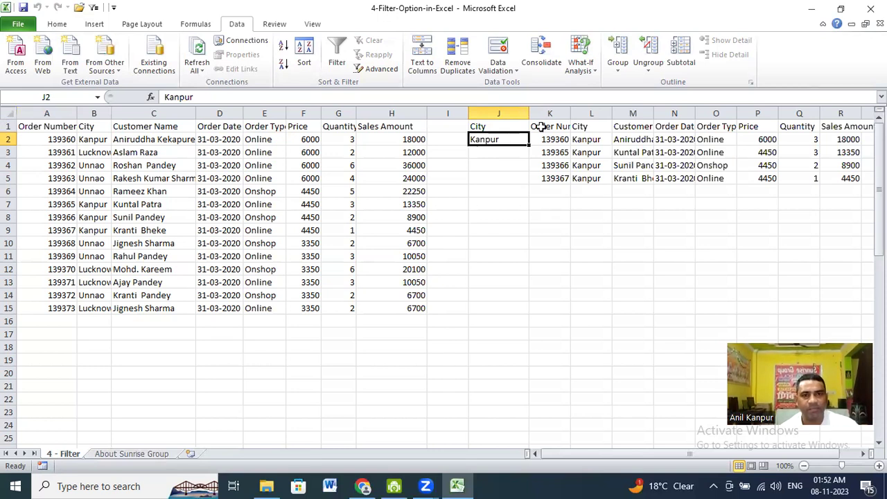
left_click(499, 70)
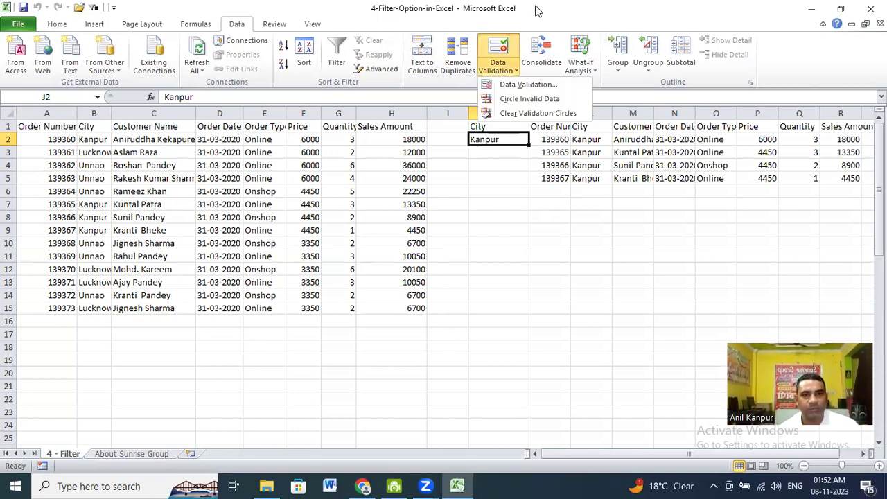
left_click(499, 71)
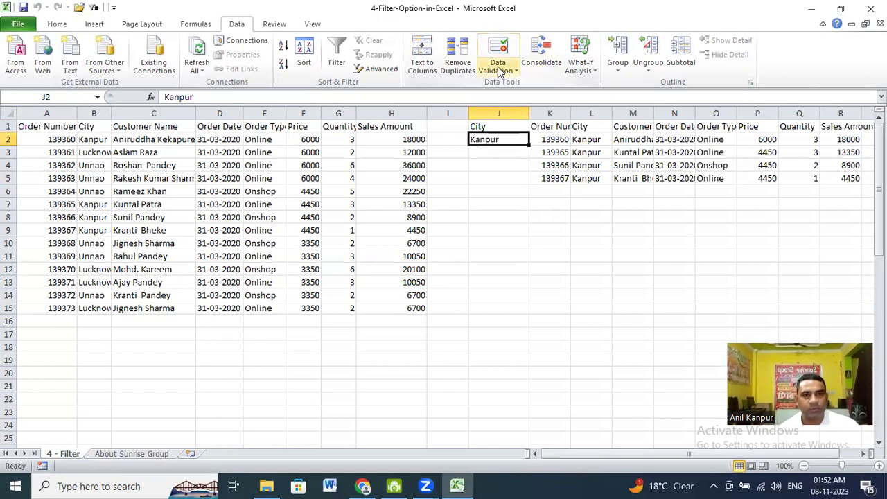
left_click(500, 72)
left_click(525, 86)
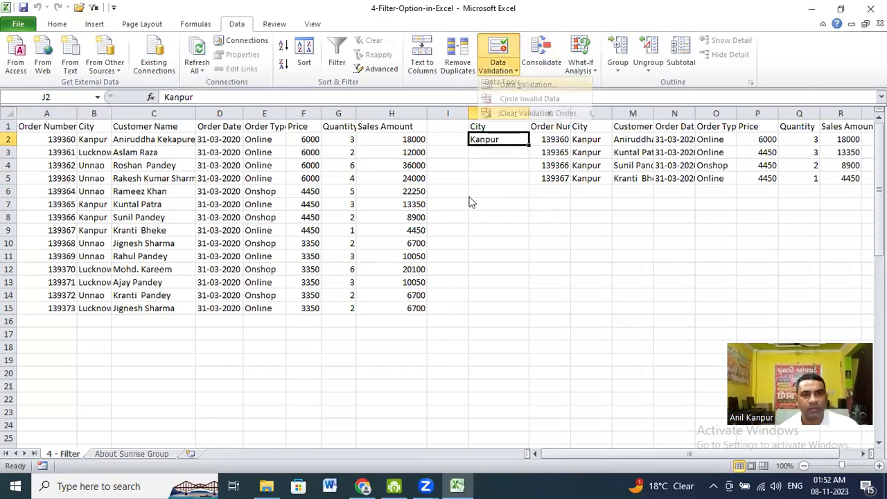
left_click_drag(518, 223, 331, 148)
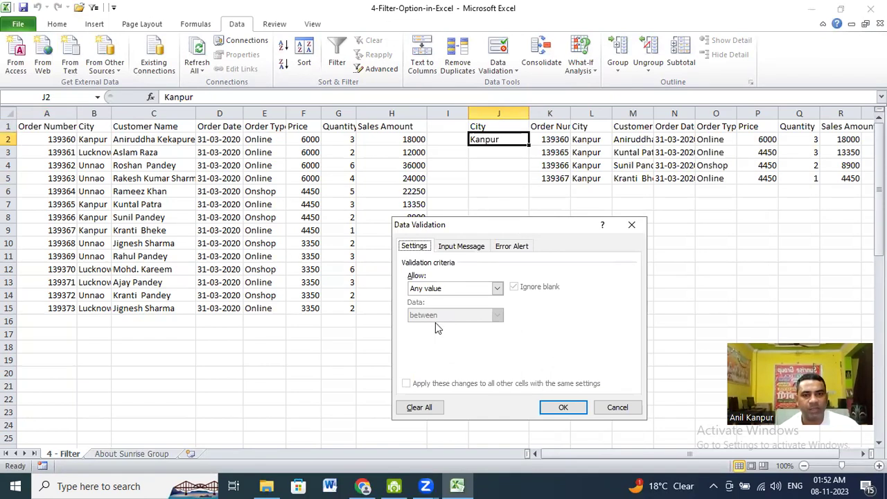
left_click(434, 329)
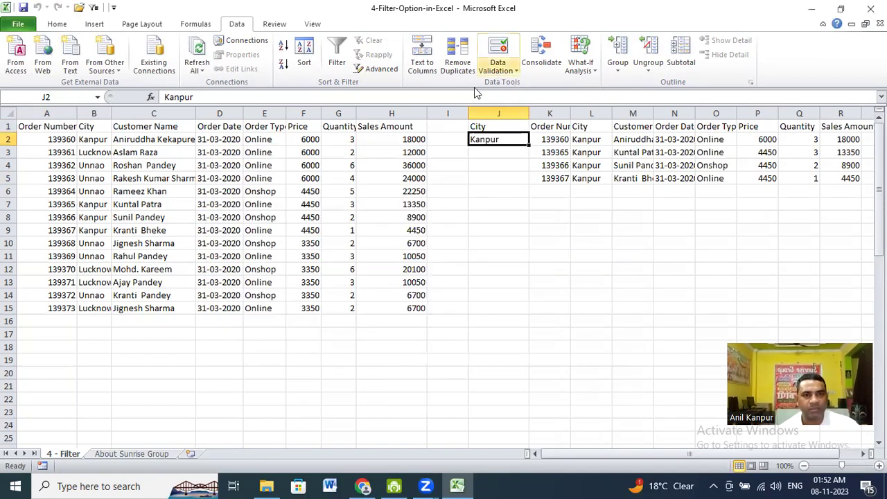
Set the data validation criteria of city criteria cell J2 to allow a List
left_click(500, 69)
left_click(537, 89)
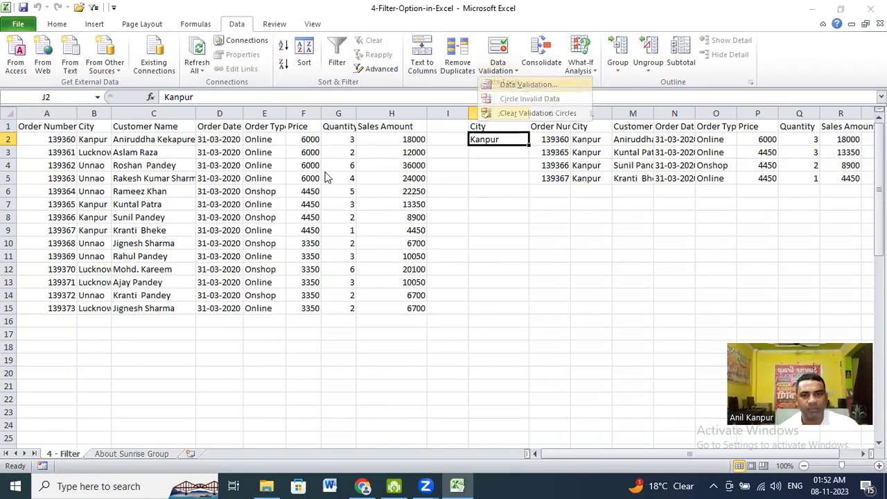
left_click_drag(311, 152, 311, 113)
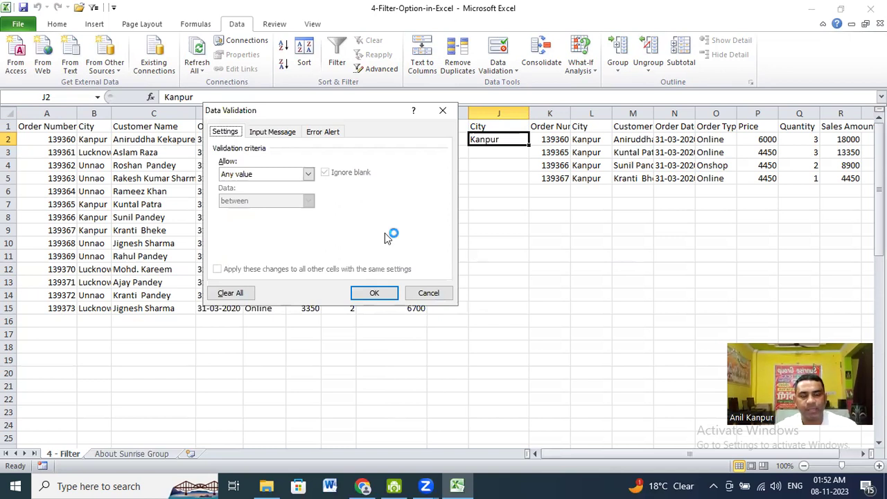
left_click(308, 174)
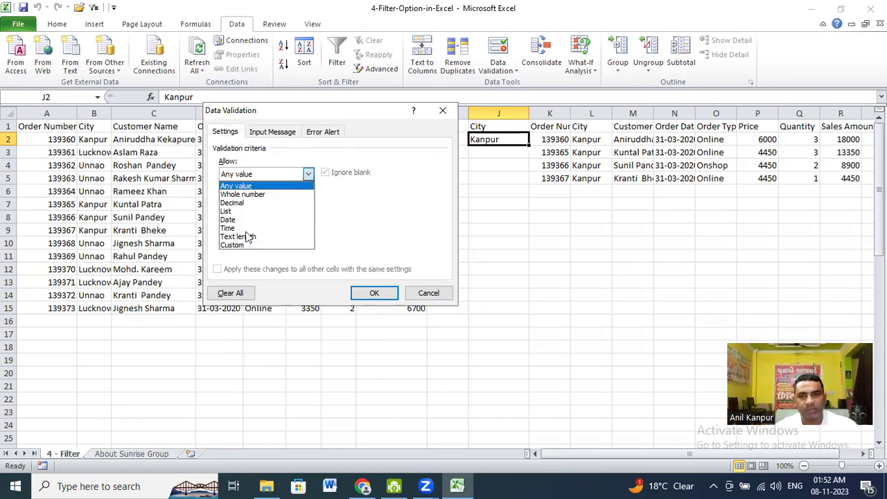
left_click(229, 211)
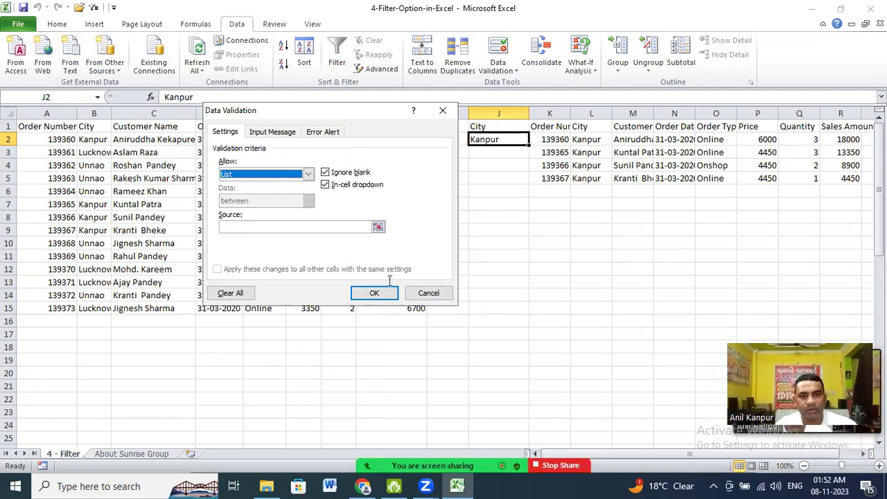
Use the city names in B2:B4 as the validation list source for J2 and apply the rule
key("super+plus")
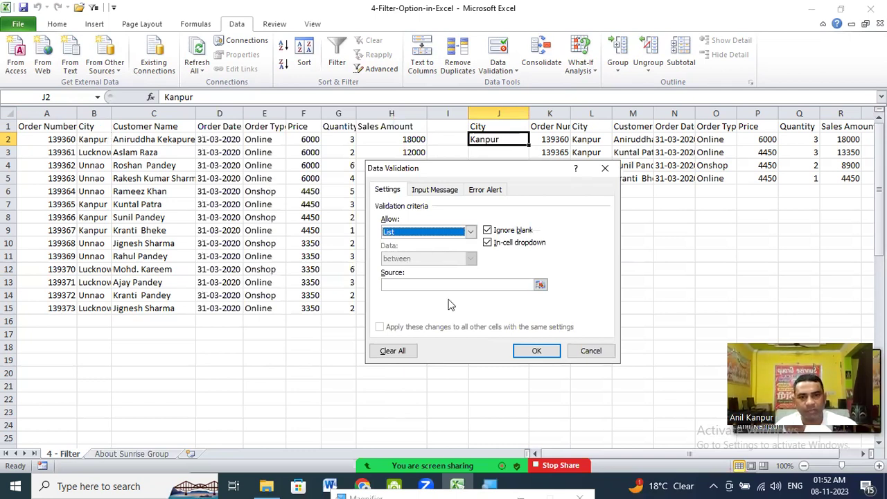
left_click(397, 286)
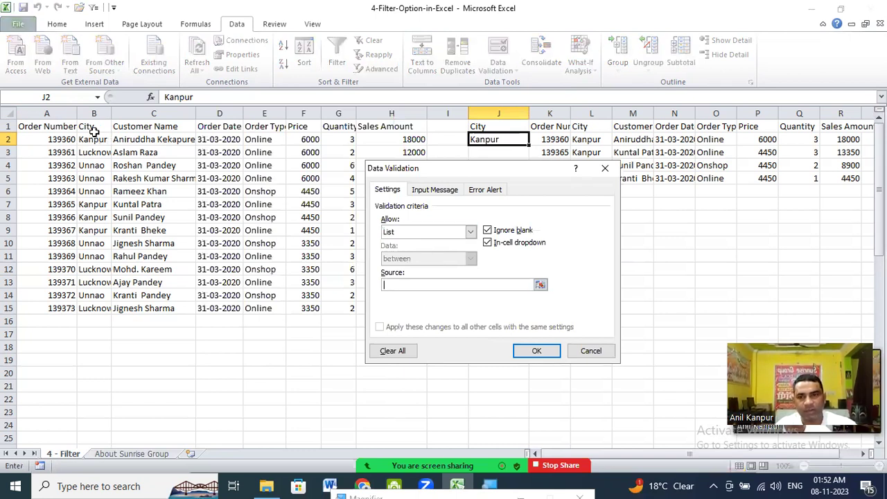
left_click_drag(93, 128, 94, 165)
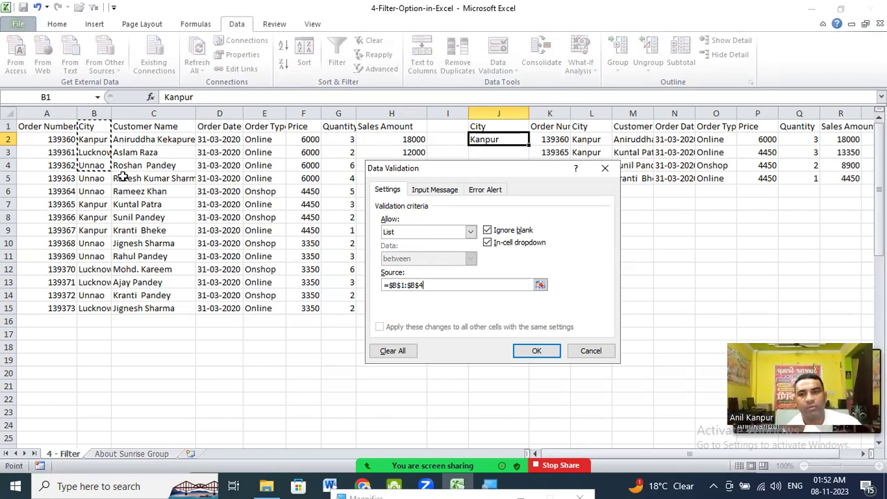
left_click_drag(88, 139, 179, 210)
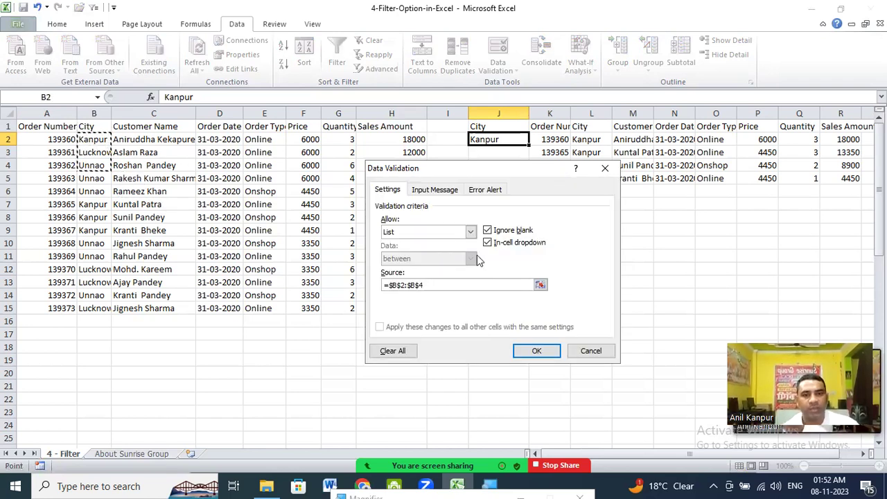
left_click(540, 353)
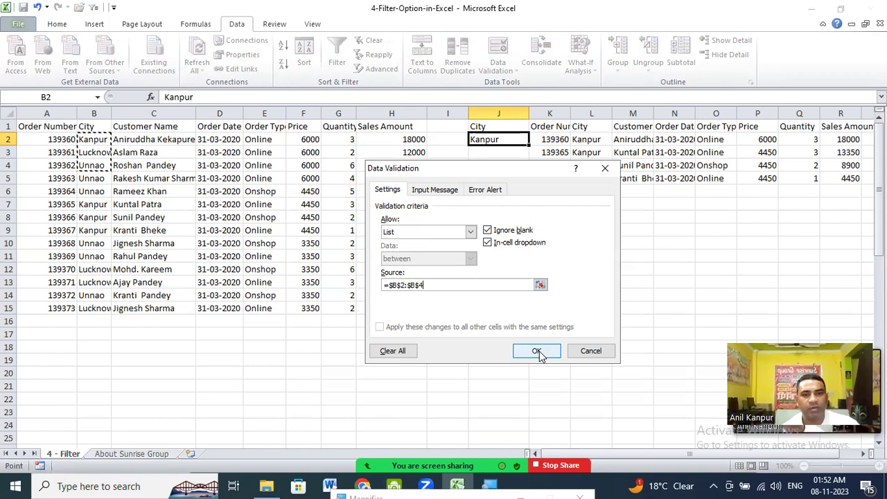
left_click(540, 354)
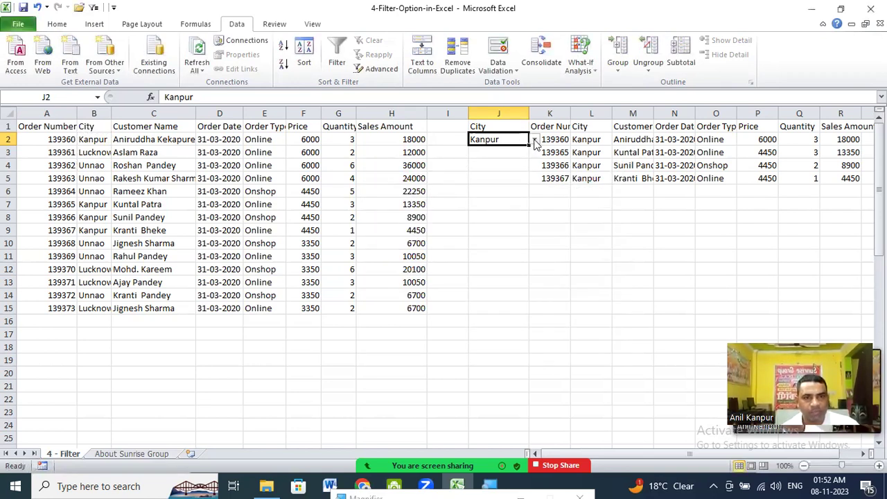
Choose Lucknow in J2 and rerun the Advanced Filter on A1:H15 with criteria J1:J2, copying the results to K1:R1
left_click(535, 139)
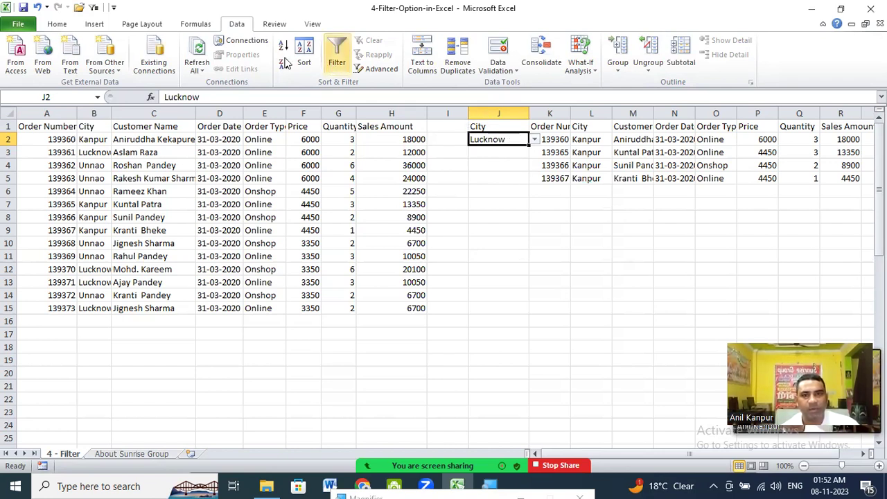
left_click(375, 71)
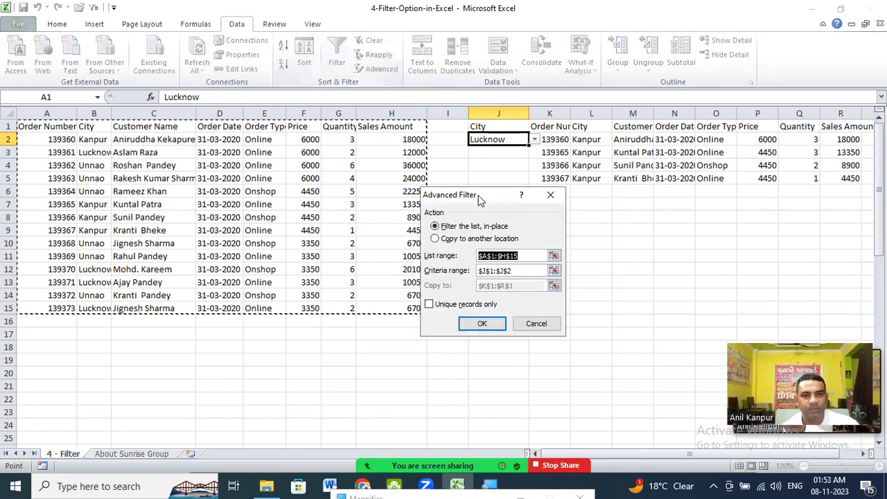
left_click_drag(480, 200, 320, 179)
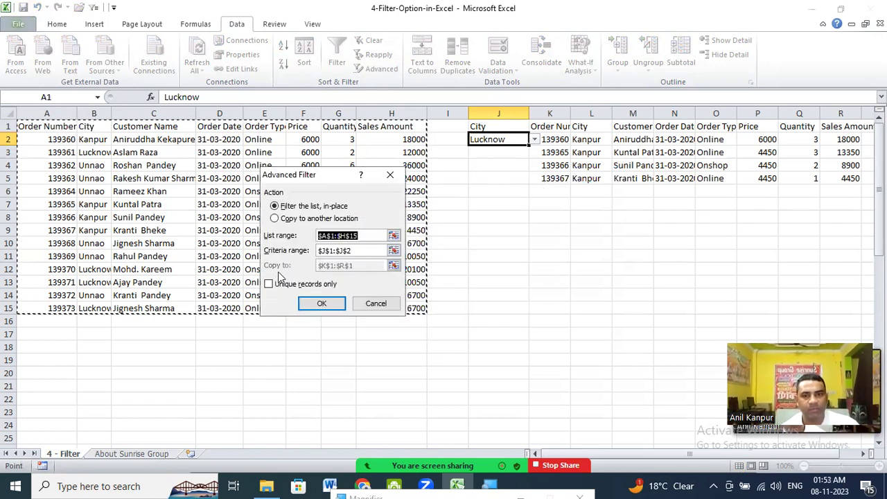
left_click(275, 218)
left_click(366, 266)
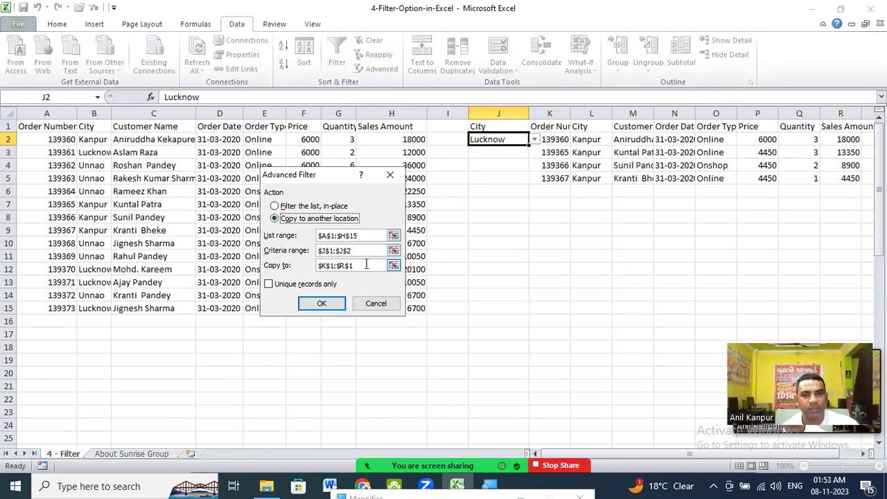
left_click(322, 303)
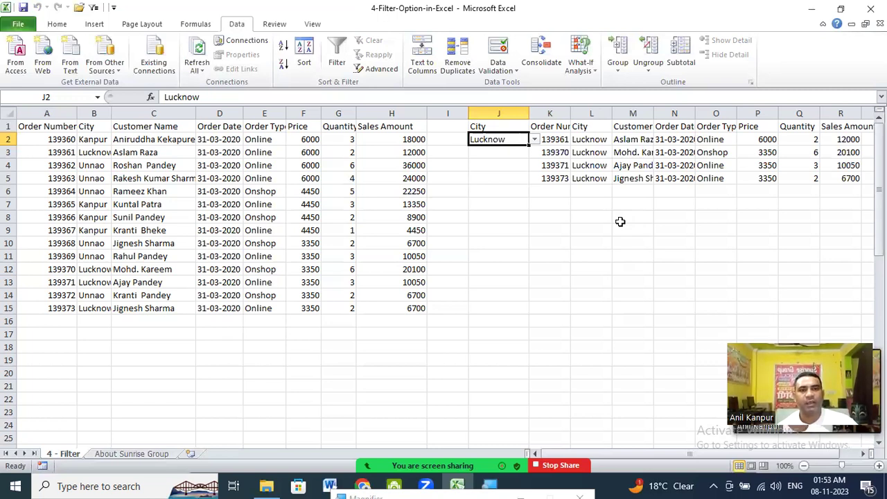
Change the city in J2 to Unnao and rerun the Advanced Filter, copying the matching orders to K1:R1
left_click(535, 141)
left_click(511, 169)
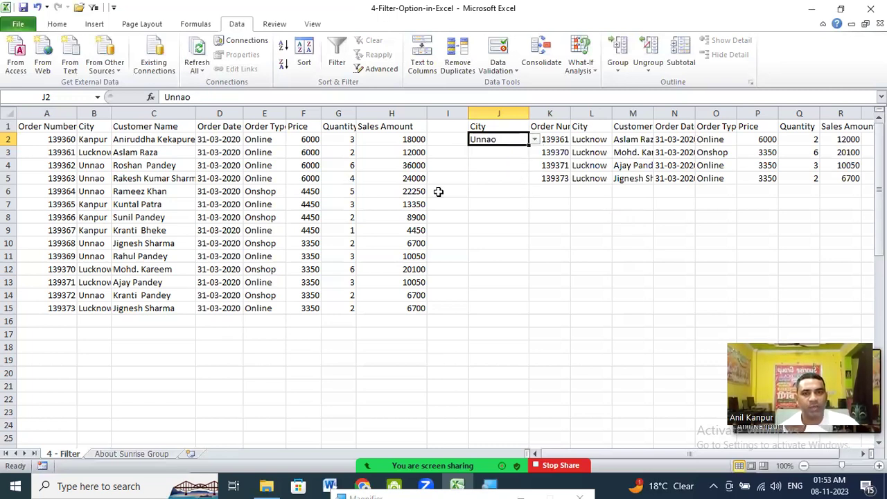
left_click(365, 70)
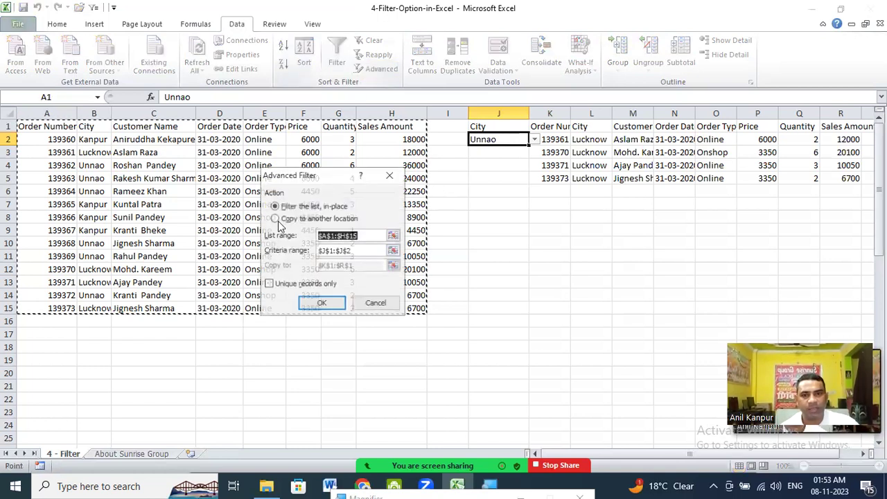
left_click(324, 221)
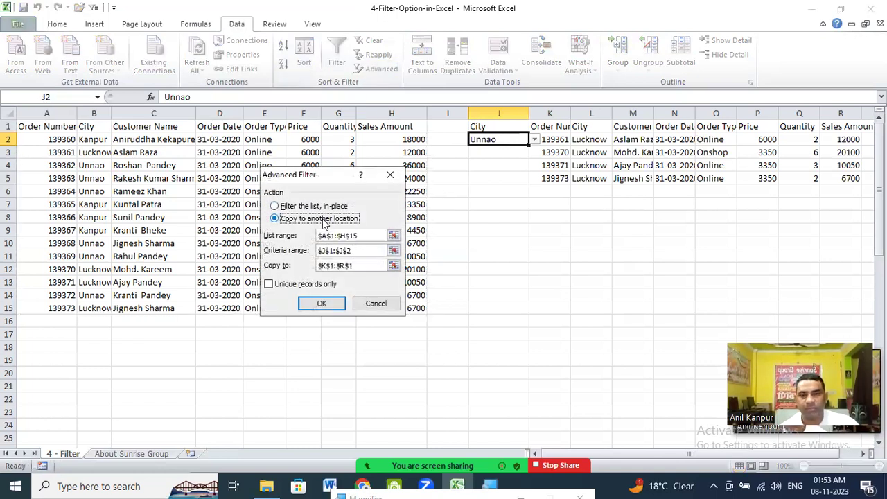
left_click(325, 304)
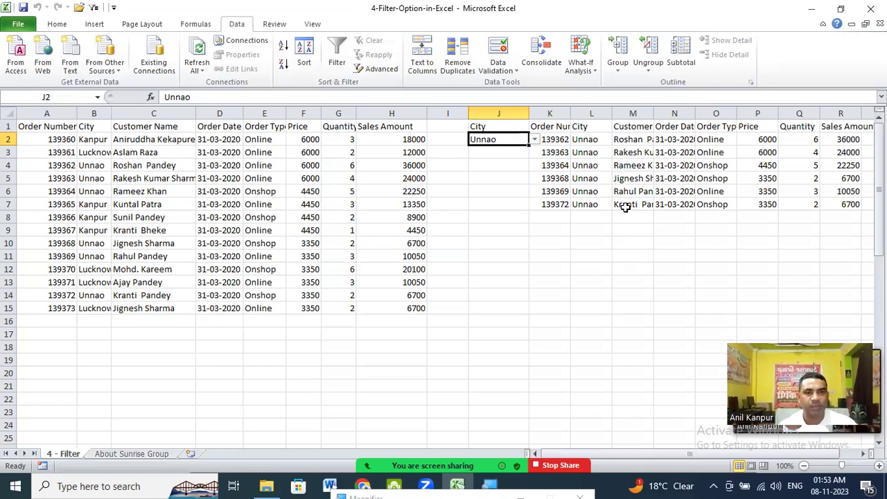
Switch the city in J2 back to Kanpur and rerun the Advanced Filter with the results copied to another location
left_click(535, 139)
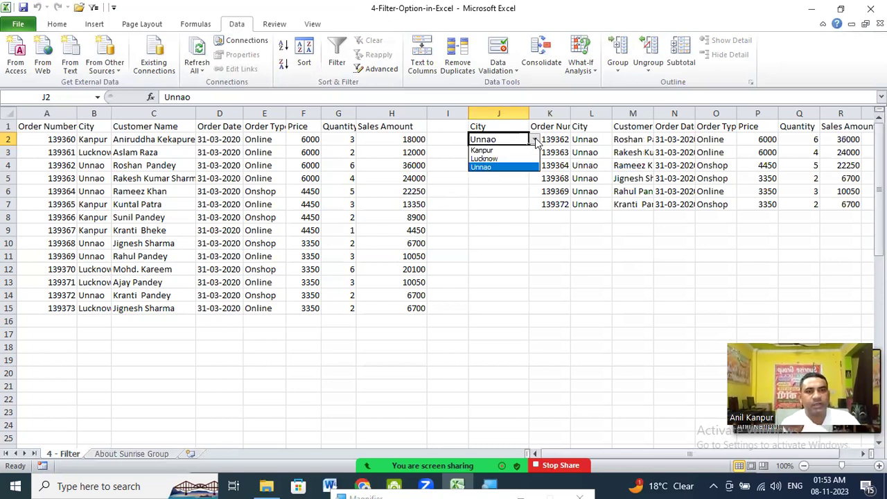
left_click(511, 150)
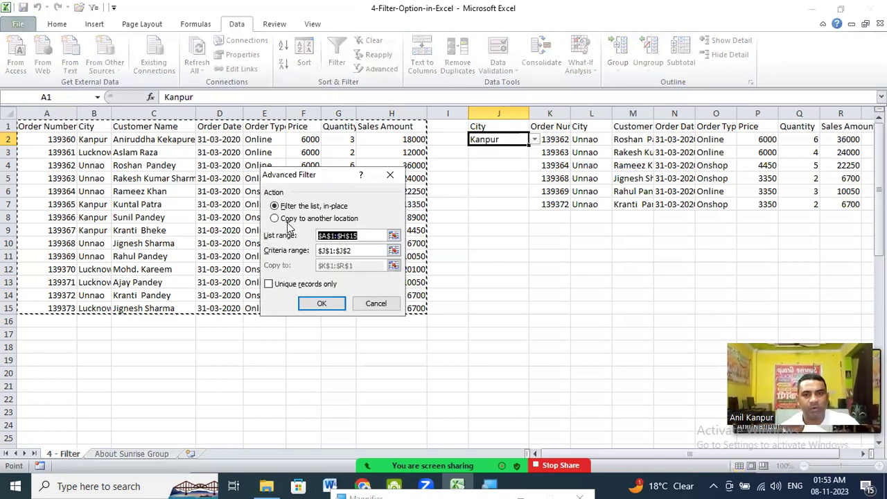
left_click(288, 221)
left_click(322, 309)
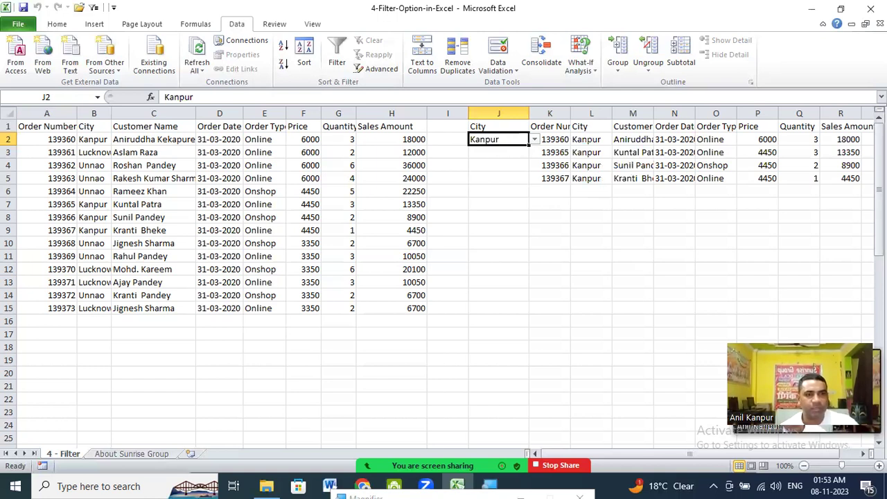
scroll(640, 450, "right", 2)
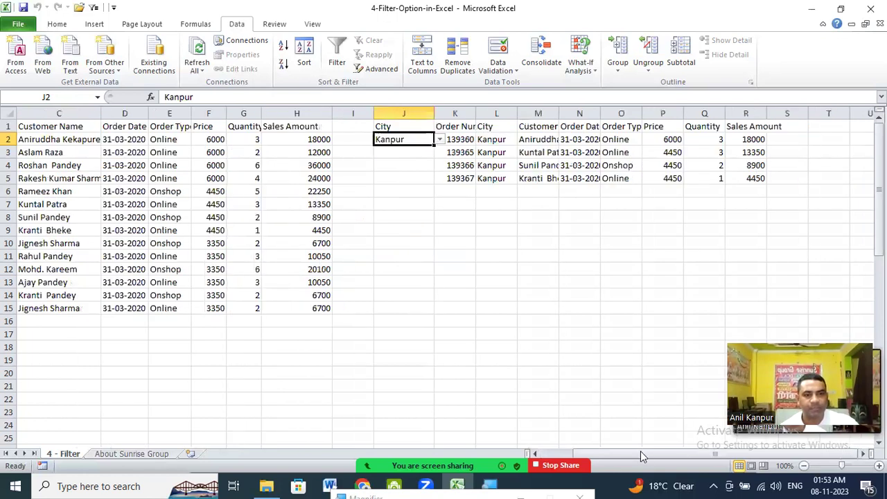
scroll(509, 339, "left", 2)
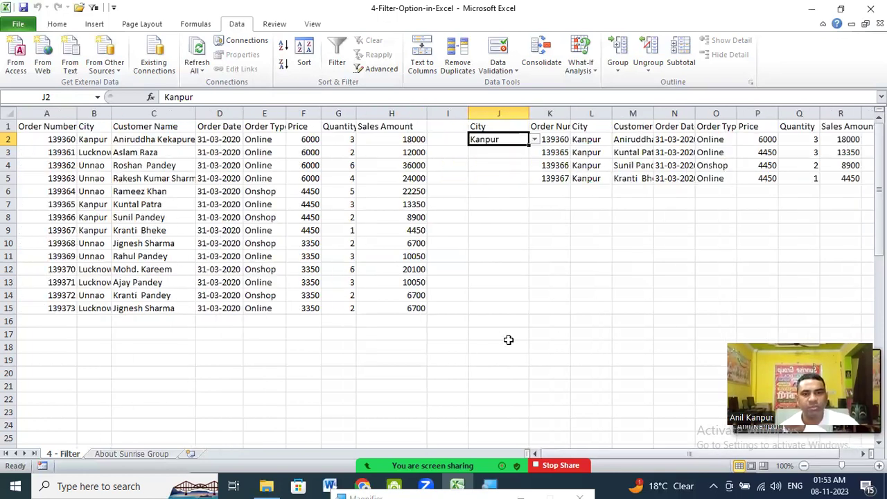
Copy the Sales Amount header from H1 into J9 and select the cell below it
left_click(395, 129)
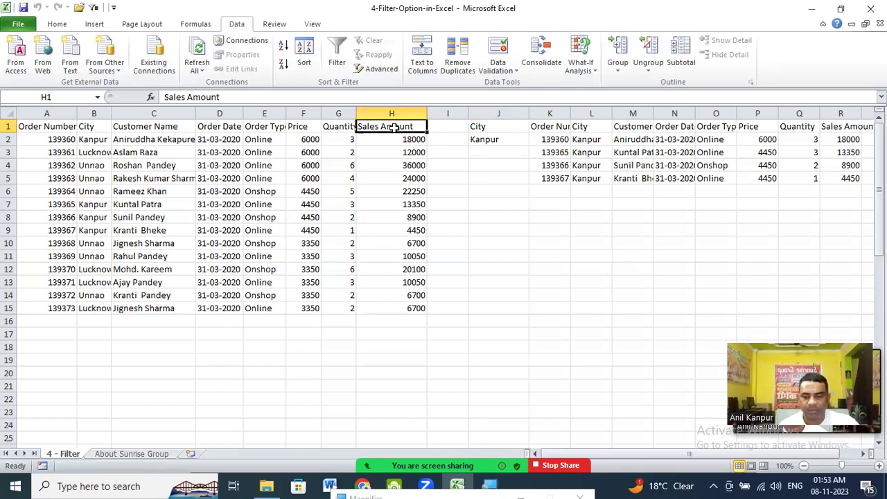
key("ctrl+c")
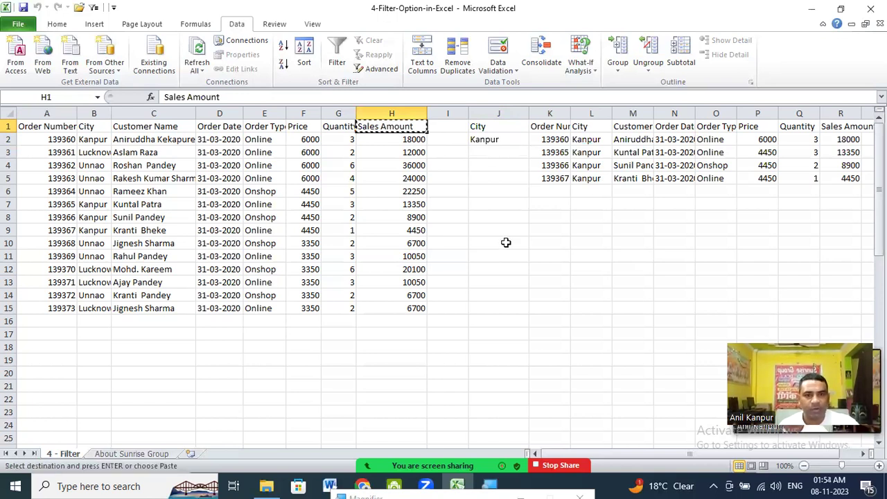
left_click(495, 231)
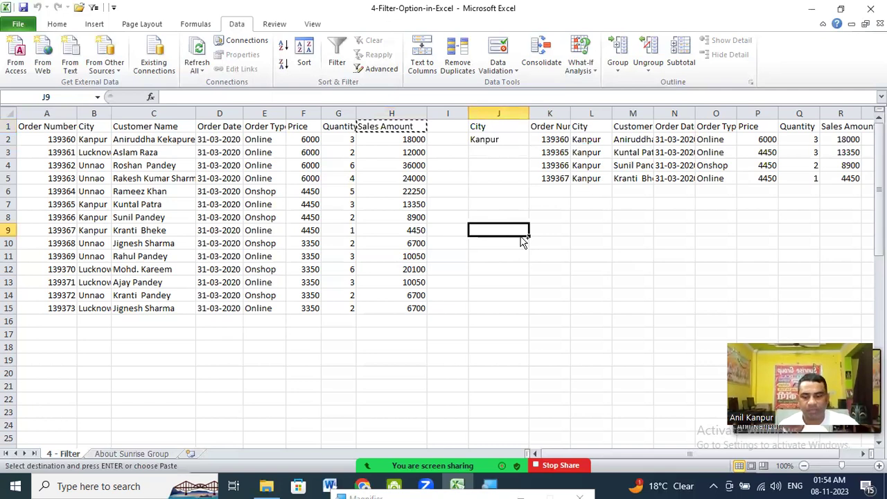
key("ctrl+v")
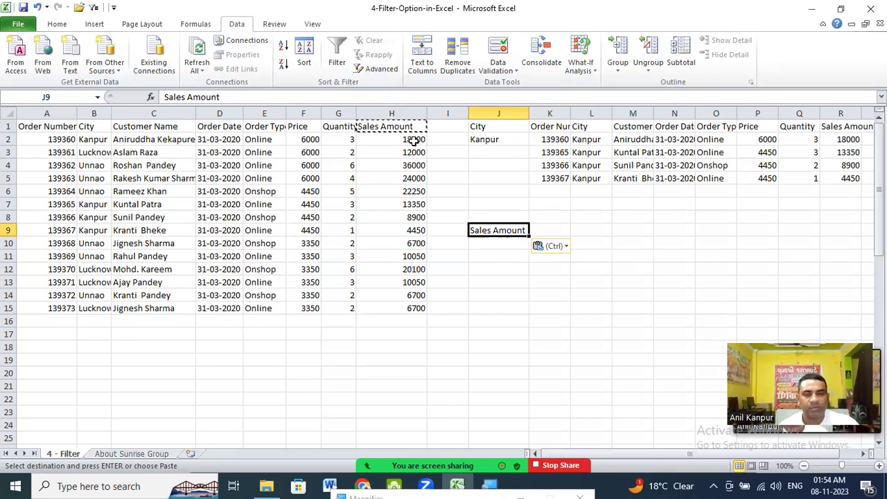
left_click(488, 243)
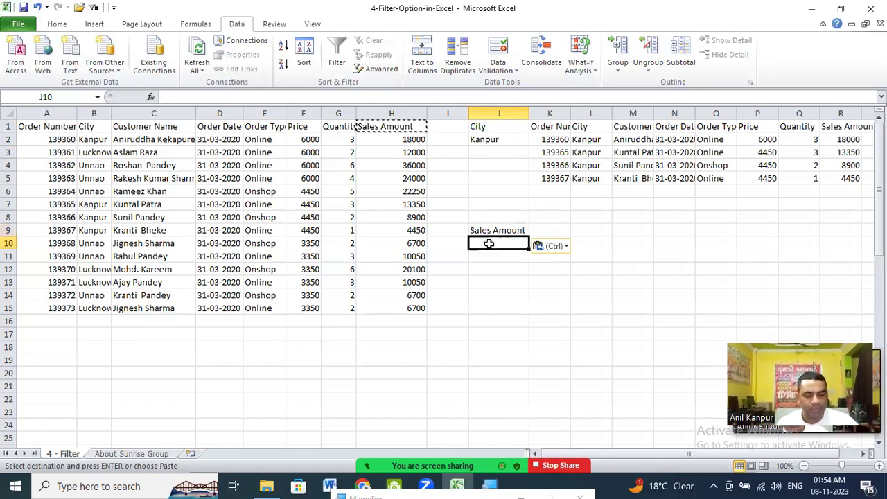
Enter the criterion >12000 in J10 under the Sales Amount header
type(">")
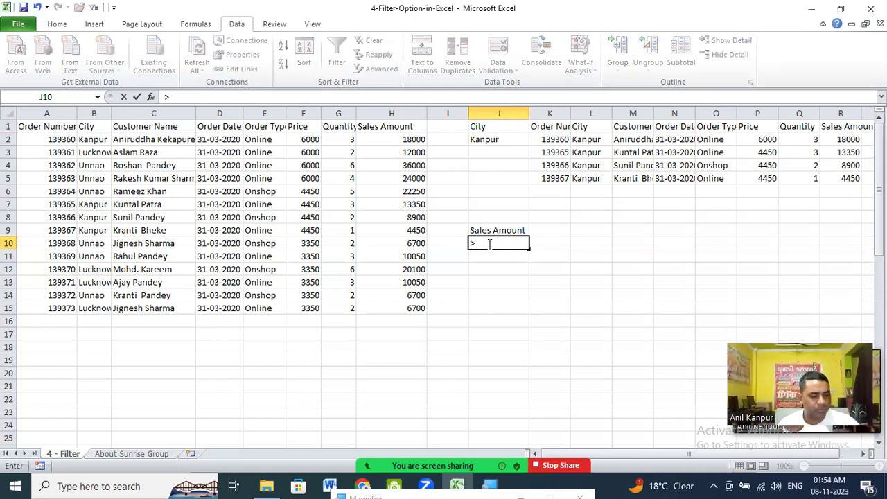
type("12000")
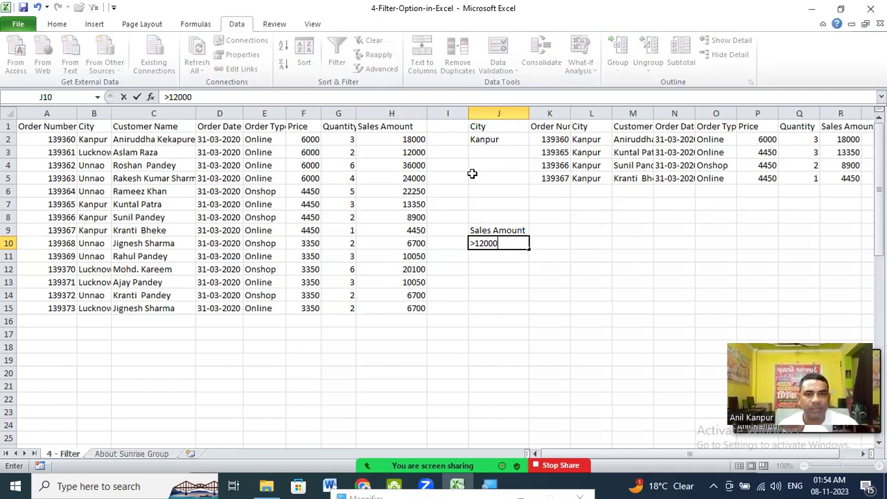
left_click(489, 217)
key("Down")
key("Down")
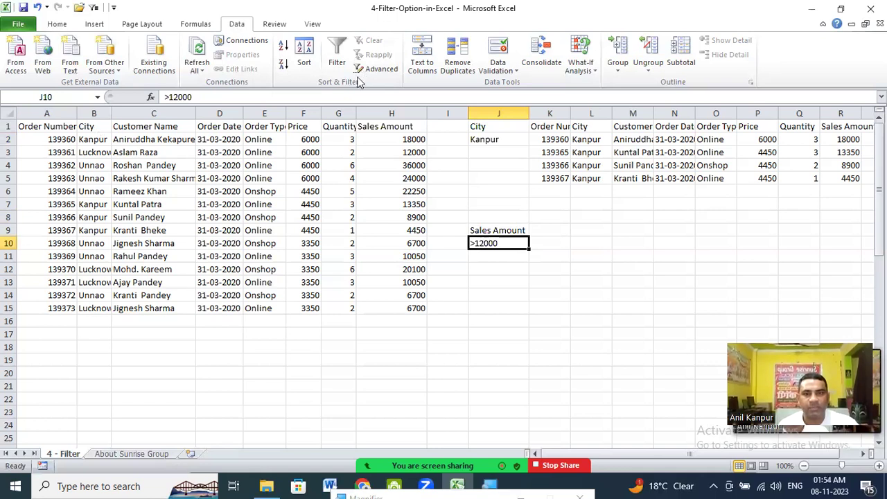
Set up an Advanced Filter on A1:H15 that copies to another location, with J9:J10 as the criteria range
left_click(386, 70)
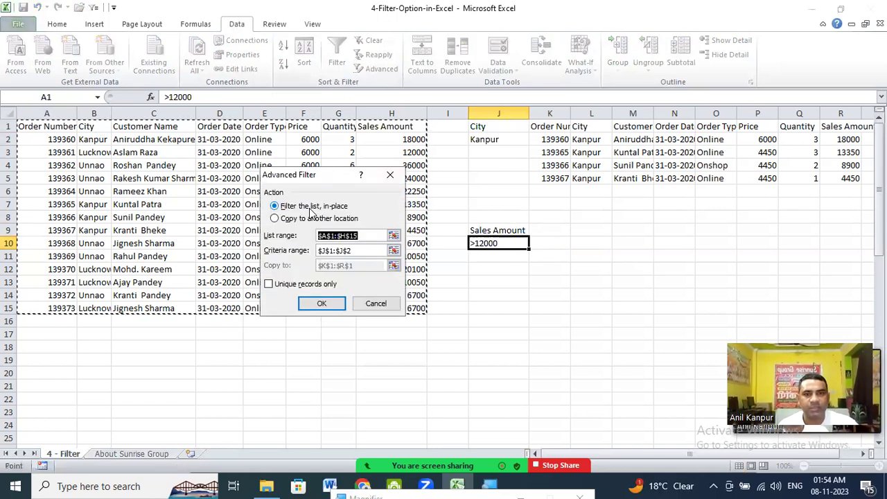
left_click(275, 218)
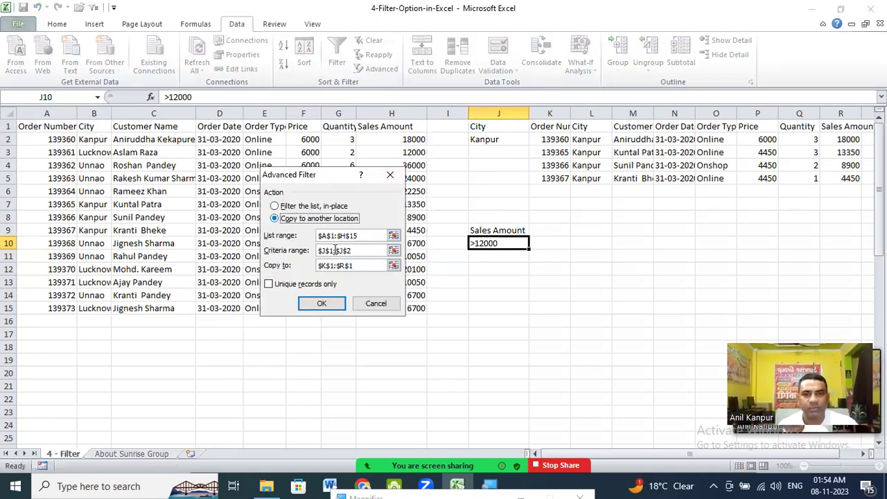
left_click(365, 236)
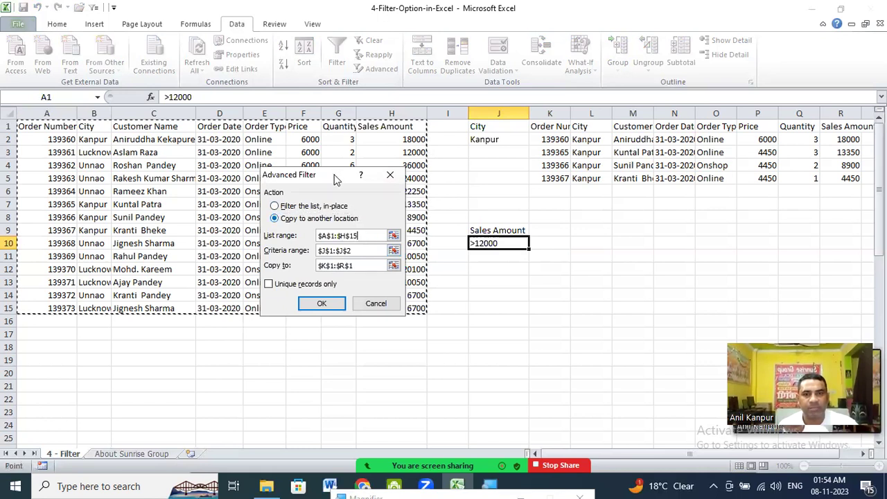
left_click_drag(336, 179, 399, 252)
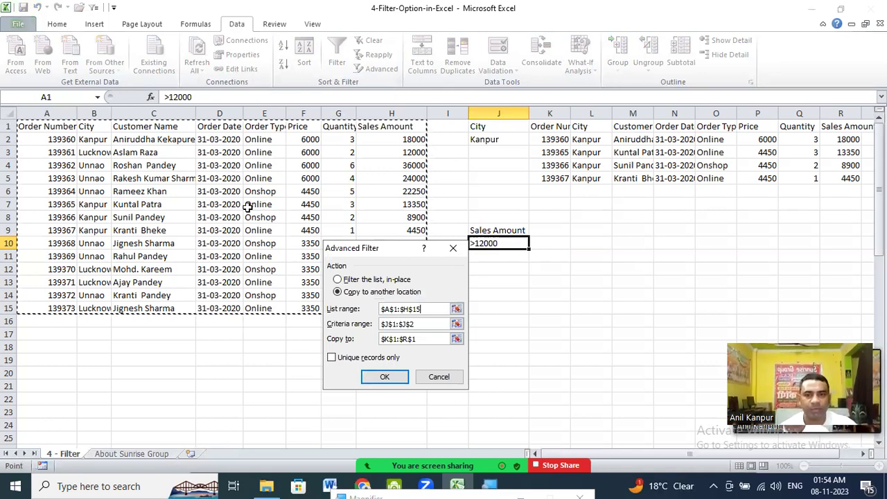
left_click(427, 325)
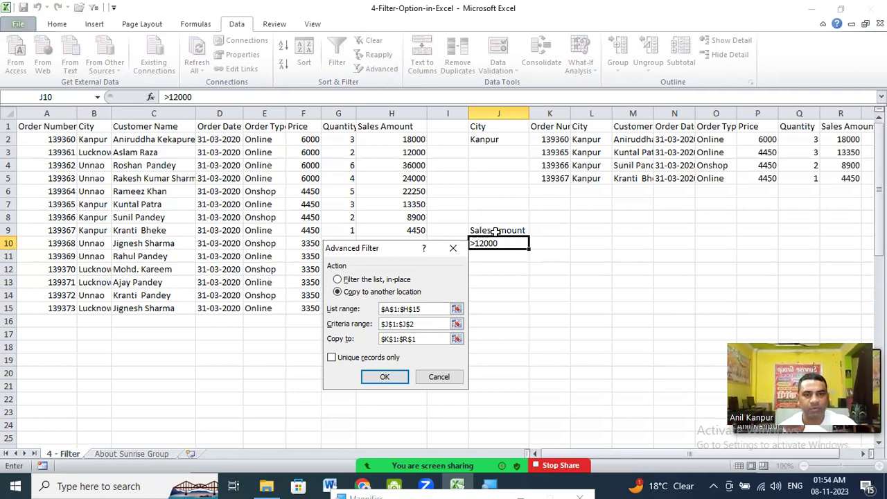
left_click_drag(496, 231, 496, 241)
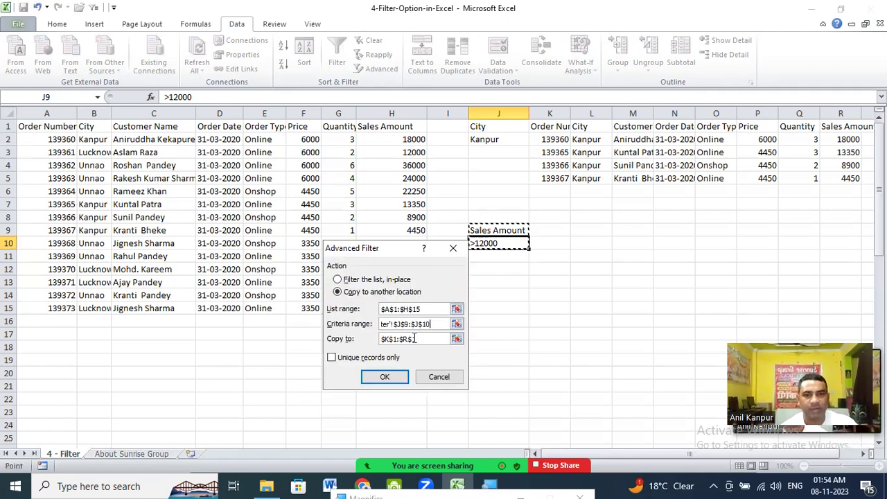
Try to run the Advanced Filter with K9 added to the existing copy-to reference
left_click(426, 338)
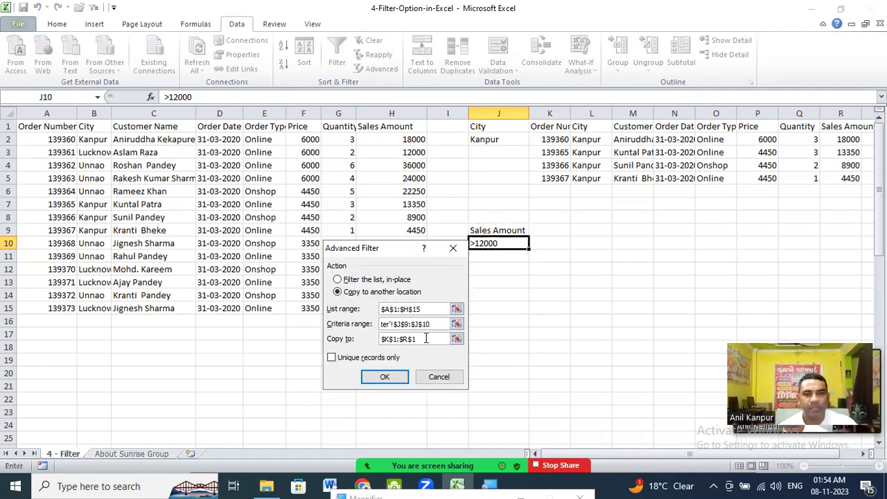
left_click(554, 227)
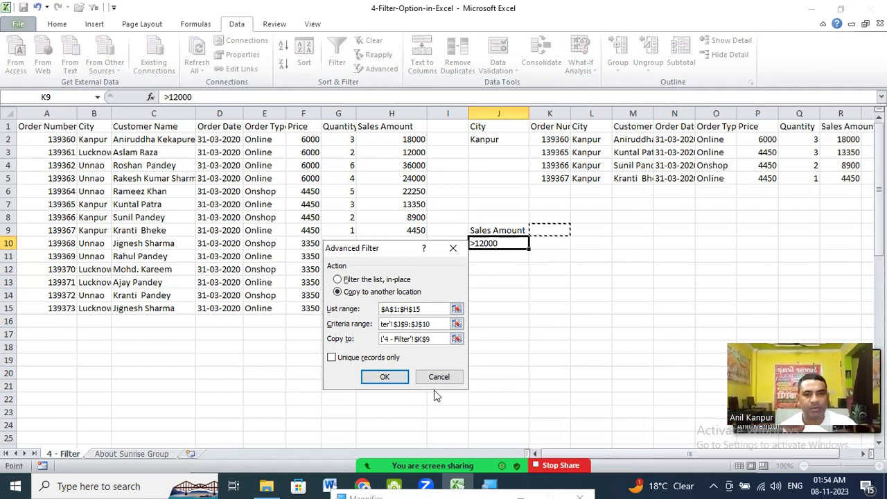
left_click(385, 377)
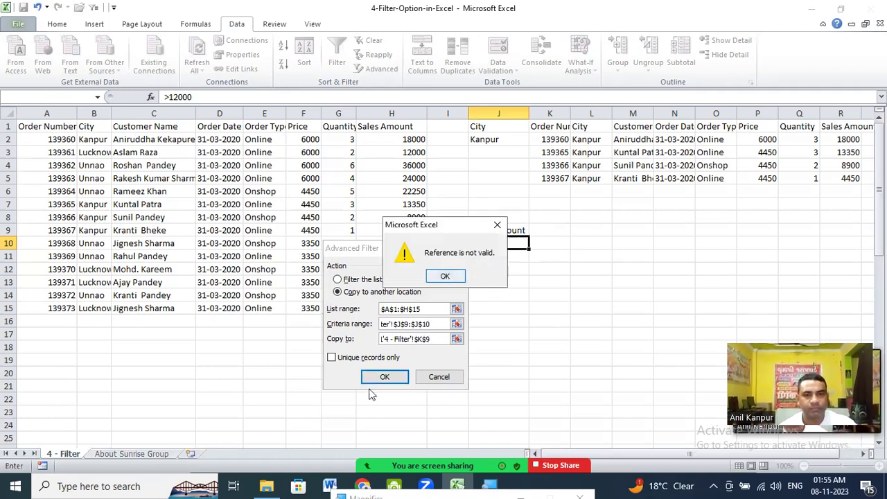
left_click(445, 276)
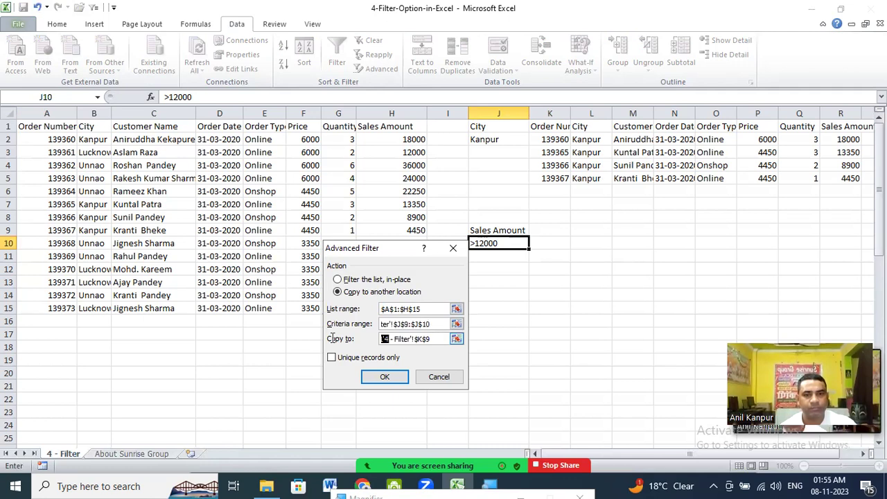
Replace the whole copy-to reference with K9 and run the Advanced Filter
left_click(332, 339)
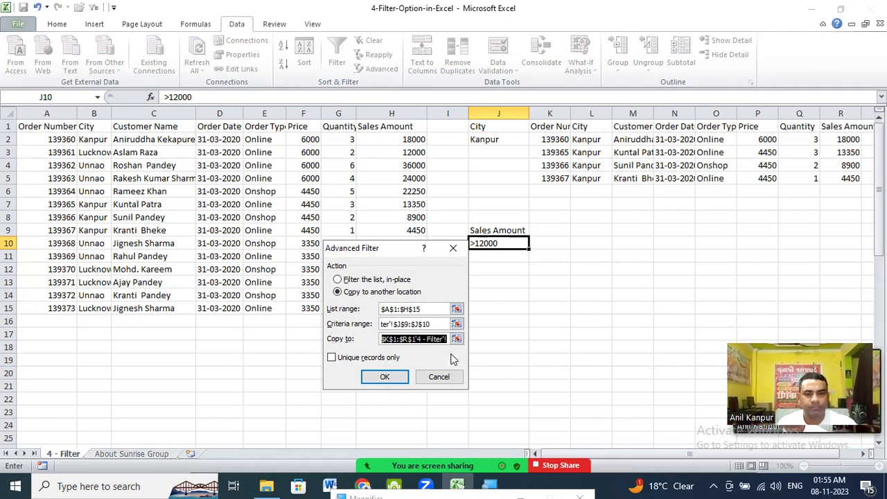
key("BackSpace")
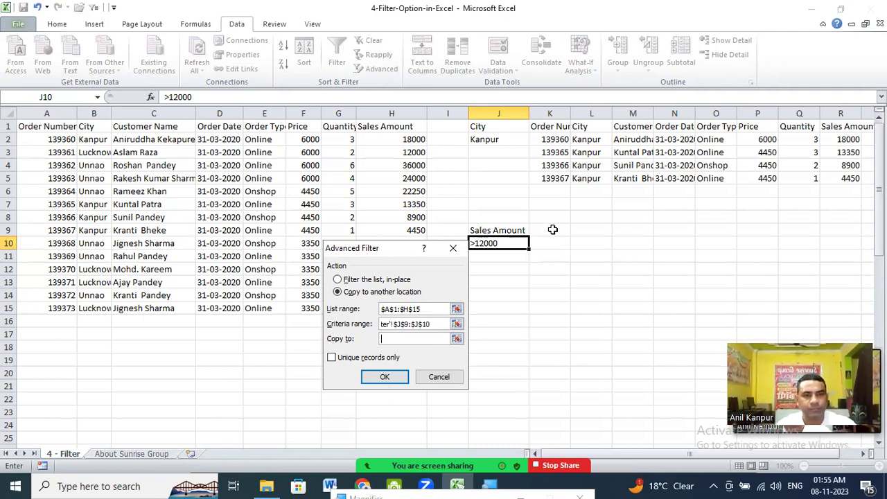
key("Right")
key("Up")
left_click(385, 377)
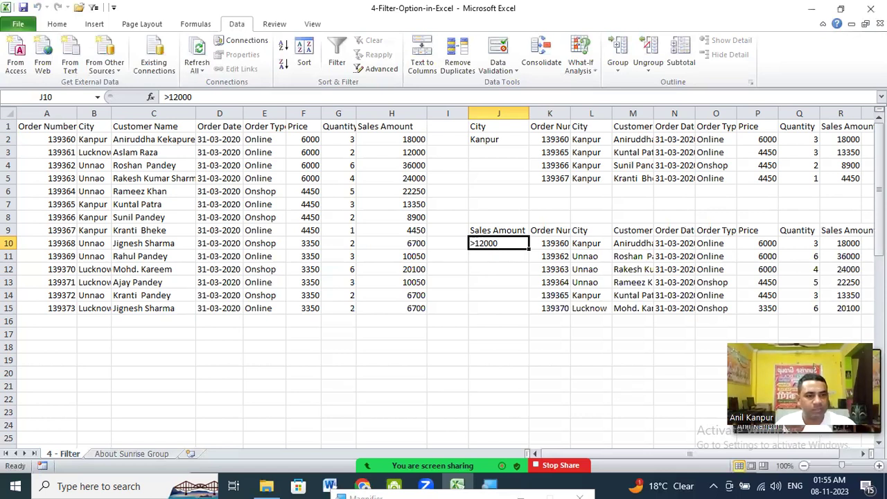
Change the Sales Amount criterion in J10 to <12000
scroll(451, 278, "right", 1)
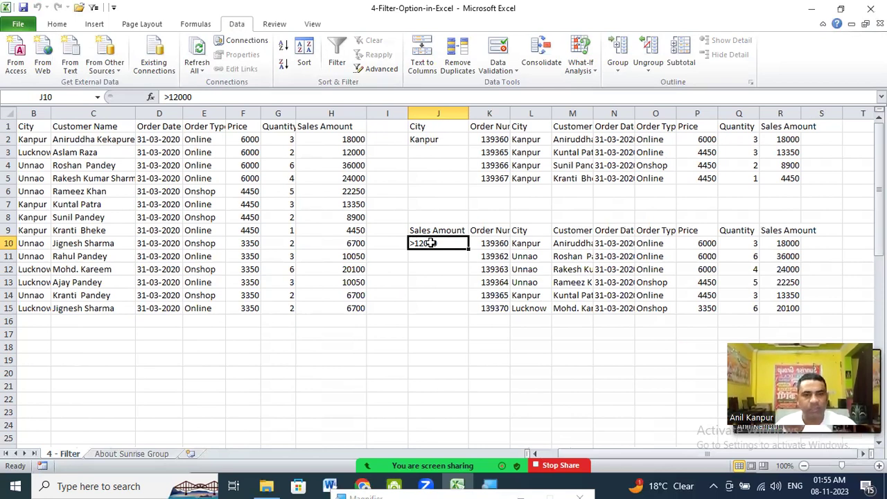
key("F2")
key("BackSpace")
type("<")
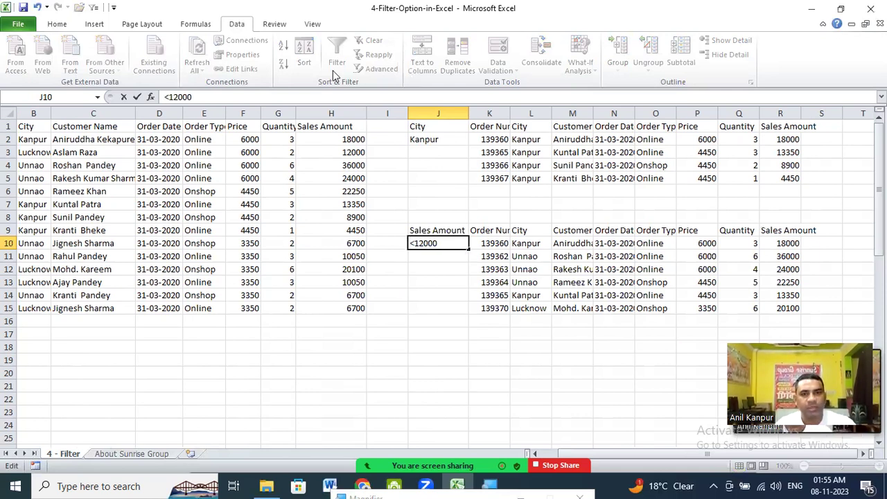
key("shift+Return")
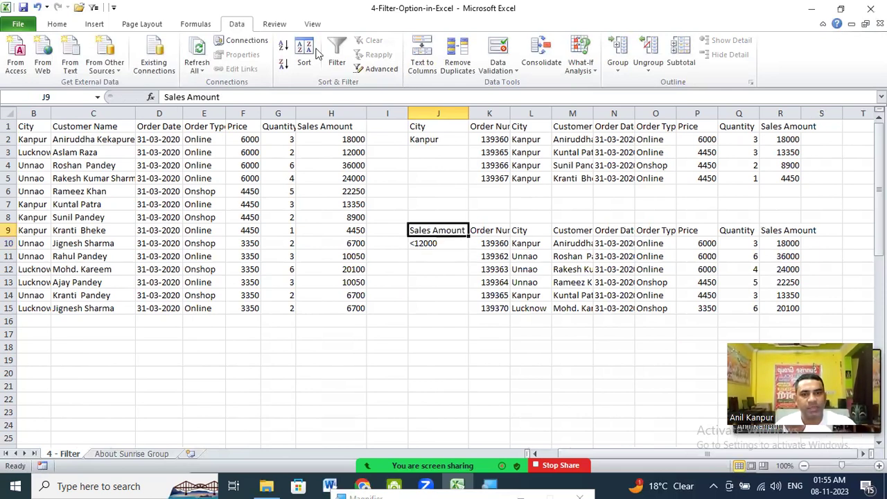
Rerun the Advanced Filter on A1:H15 with criteria J9:J10, copying the matching orders to K9:R9
left_click(379, 71)
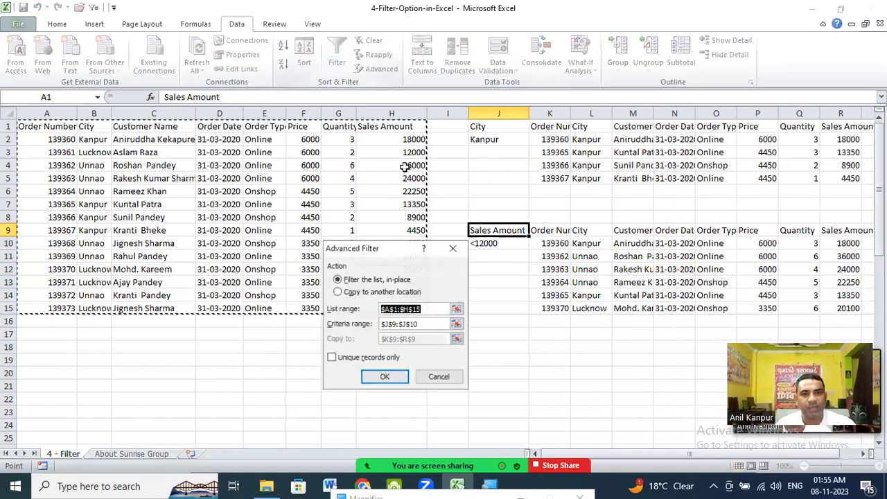
left_click(363, 294)
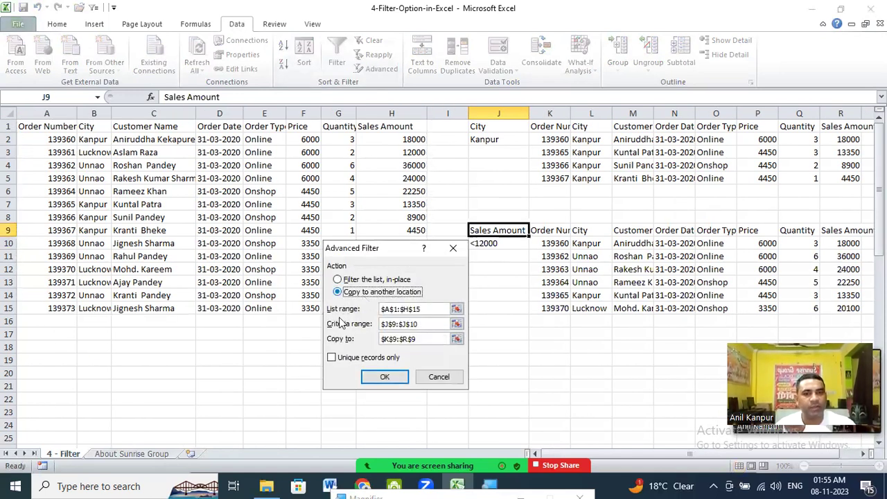
left_click(385, 378)
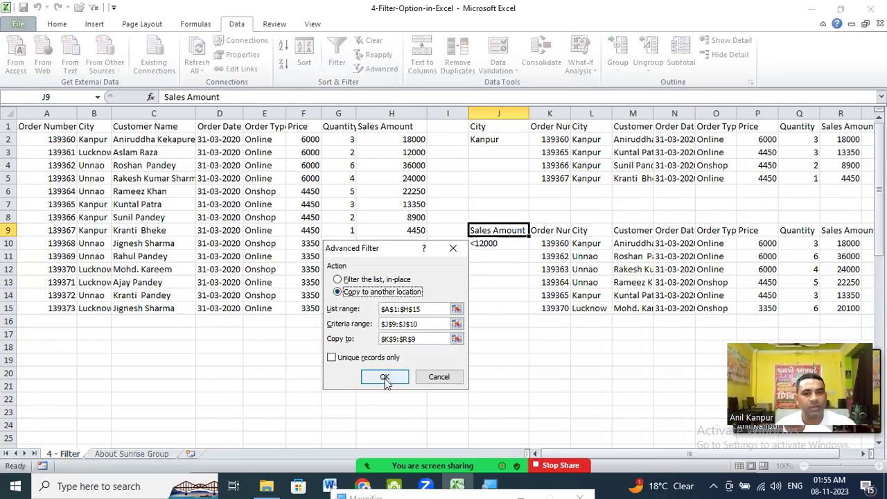
left_click(871, 454)
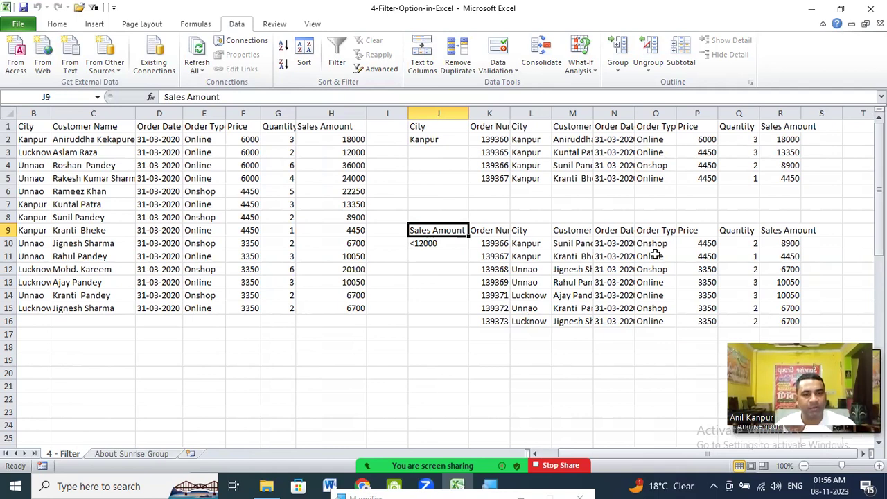
Copy the City header and Kanpur from B1:B2 into A19:A20 below the order table
scroll(643, 448, "left", 1)
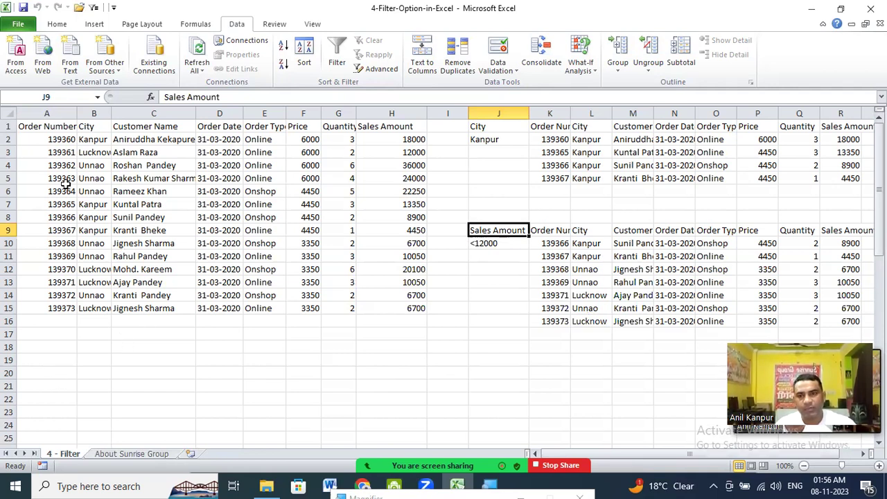
left_click_drag(93, 127, 96, 139)
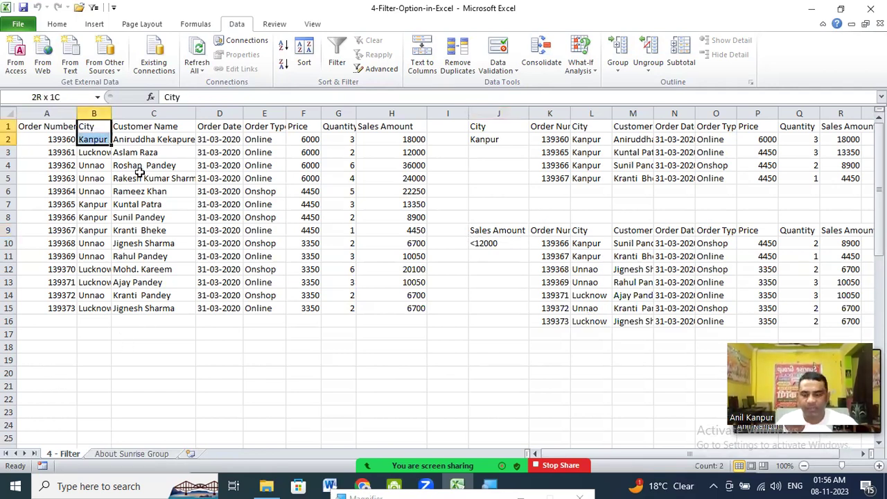
key("ctrl+c")
left_click(55, 361)
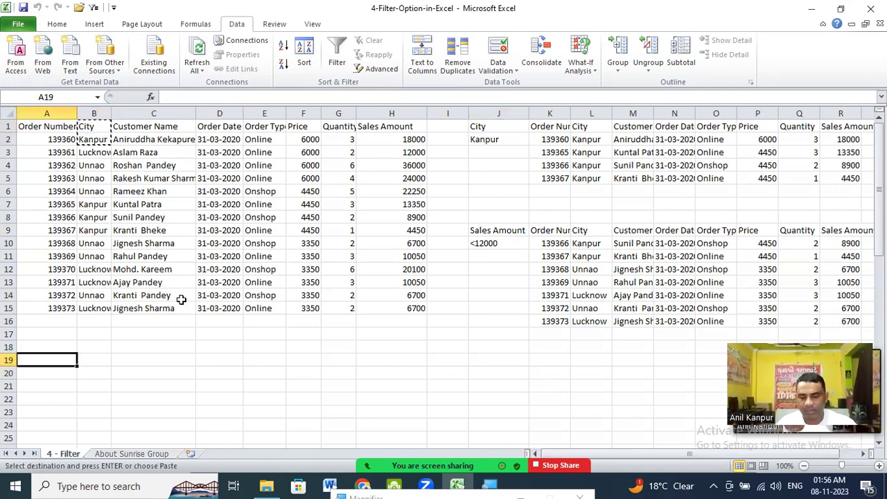
key("ctrl+v")
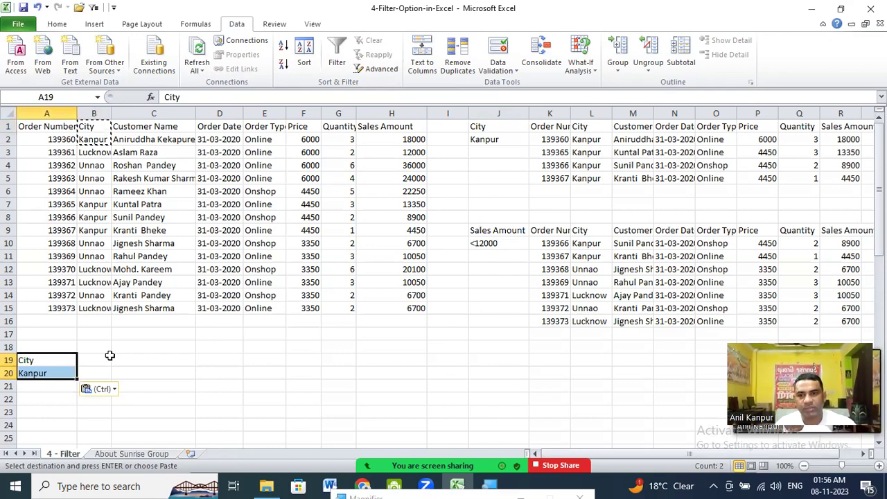
Copy the Sales Amount header from H1 into B19 beside the City header
key("Right")
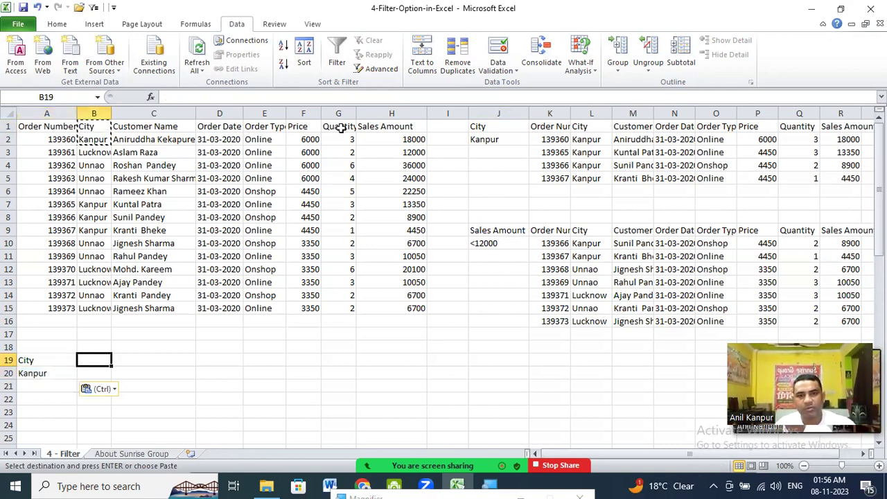
left_click(415, 129)
key("ctrl+c")
left_click(95, 359)
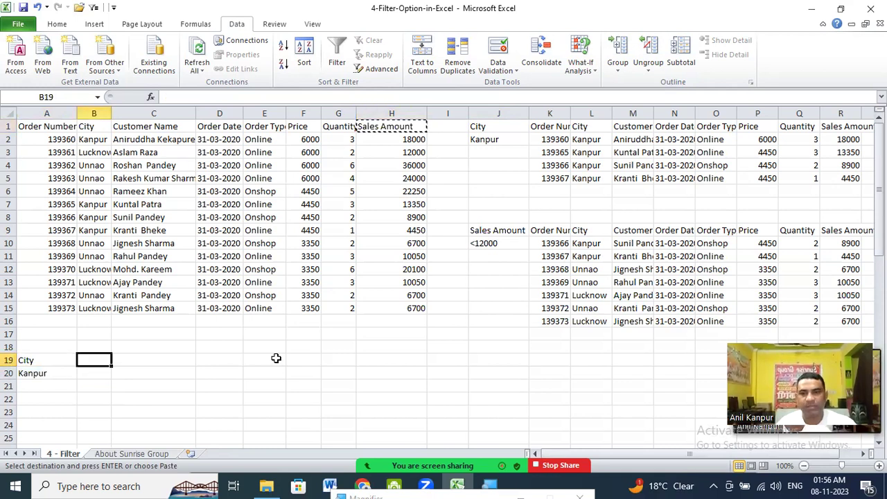
key("ctrl+v")
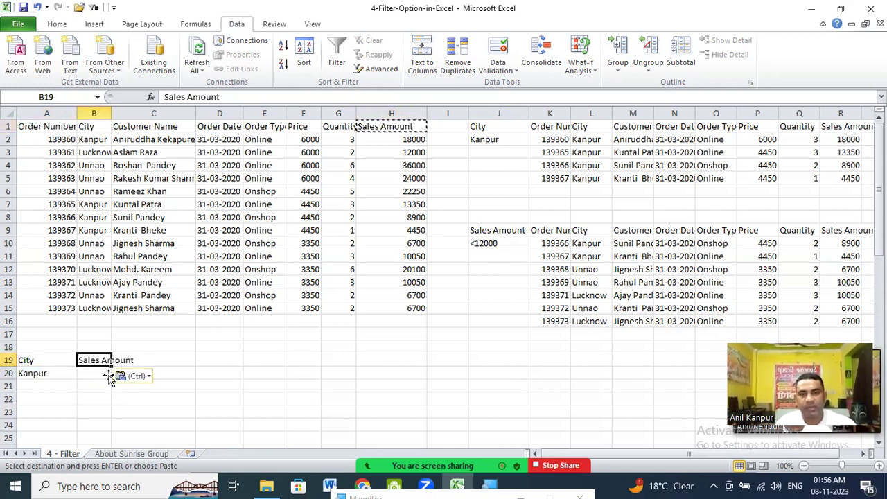
Enter the criterion >10000 in B20 under the Sales Amount header
key("Return")
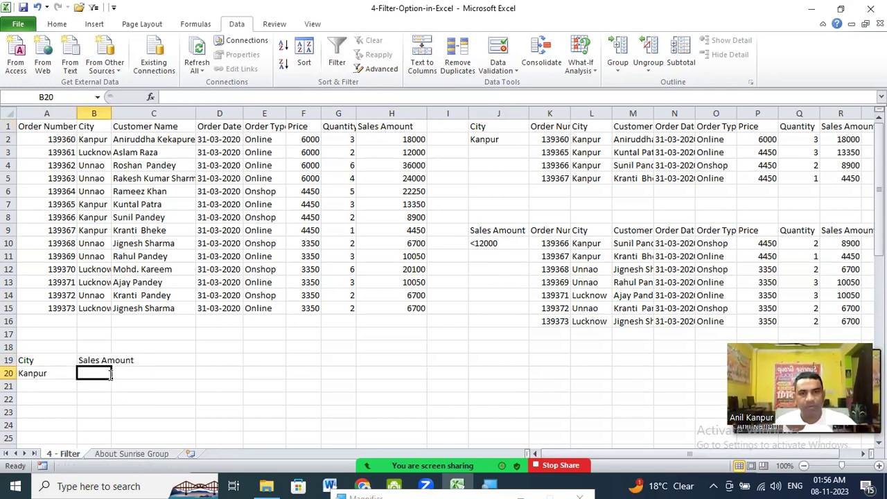
type(">")
type("1")
type("200")
key("BackSpace")
key("BackSpace")
key("BackSpace")
type("0000")
left_click(171, 371)
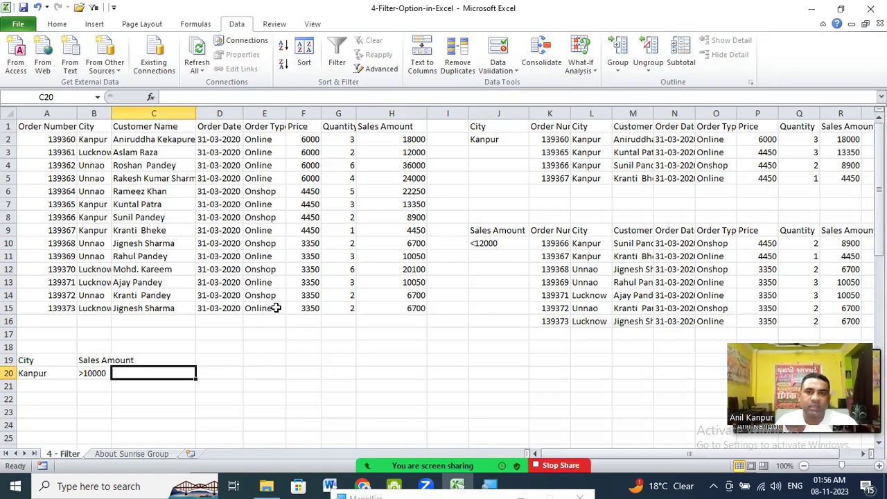
Set up an Advanced Filter that copies to another location, with list range A1:H15 and criteria range A19:B20
left_click(380, 72)
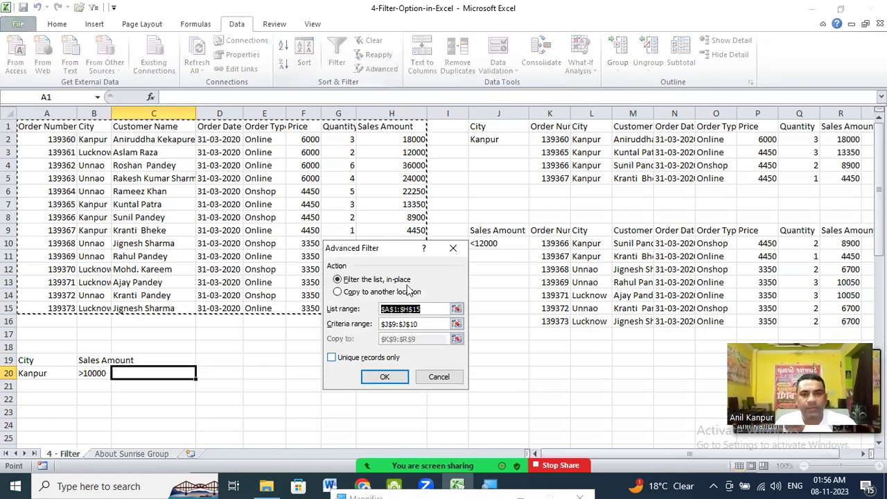
left_click(344, 293)
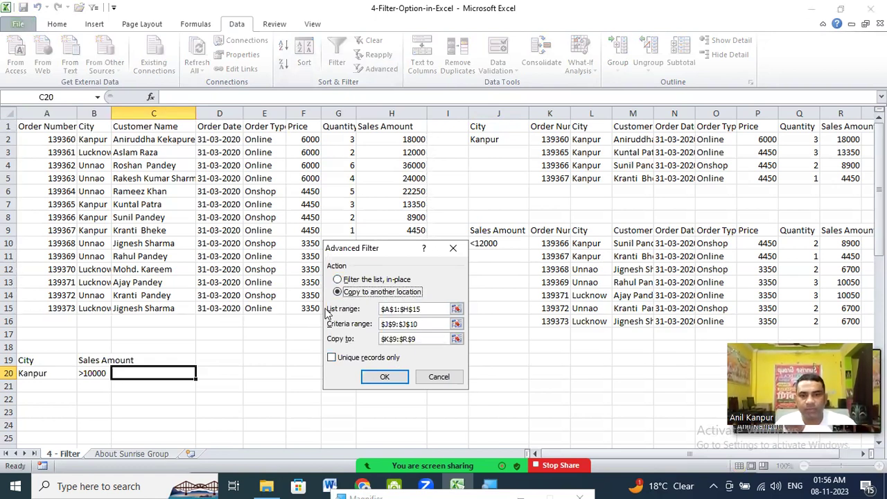
left_click(436, 307)
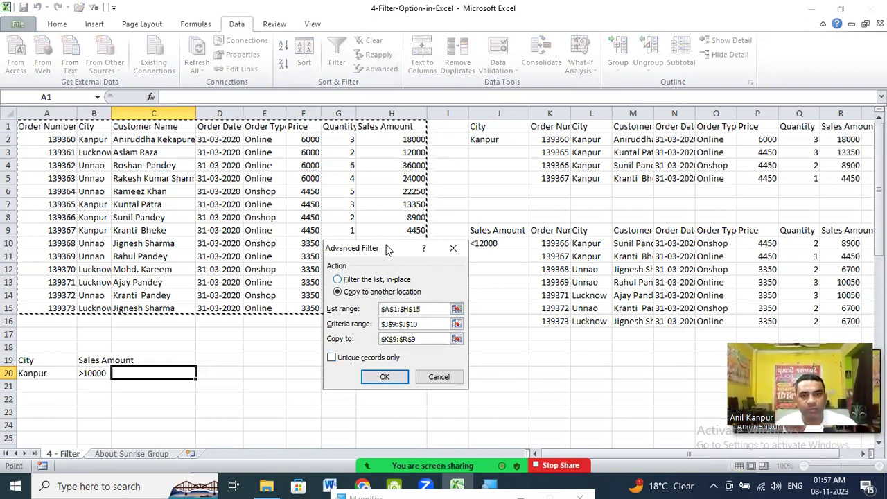
left_click_drag(388, 250, 565, 322)
left_click(571, 314)
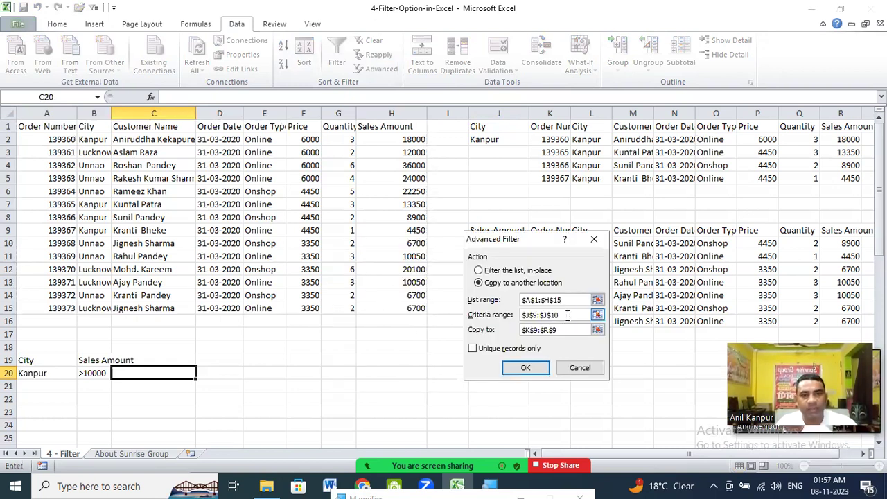
key("shift+Home")
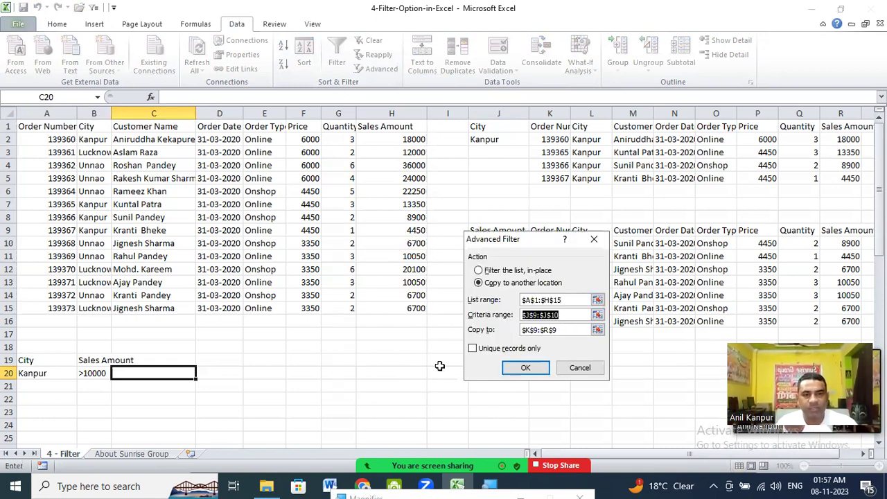
key("BackSpace")
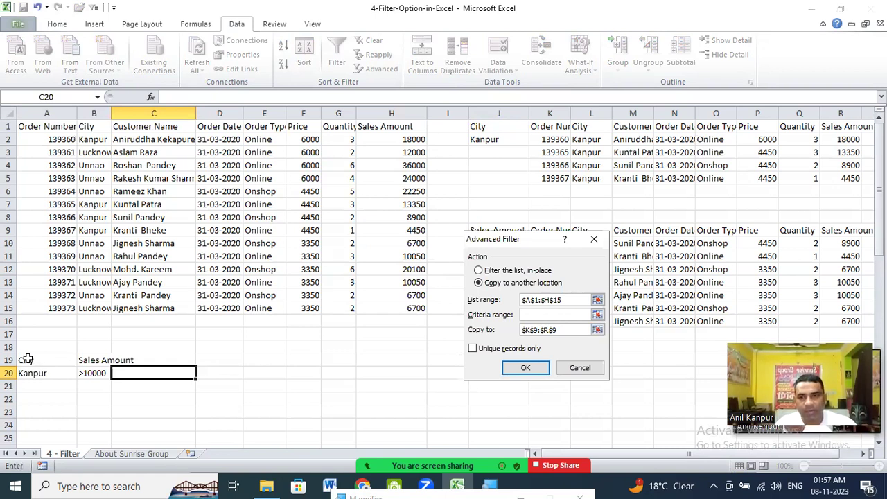
left_click_drag(42, 361, 91, 374)
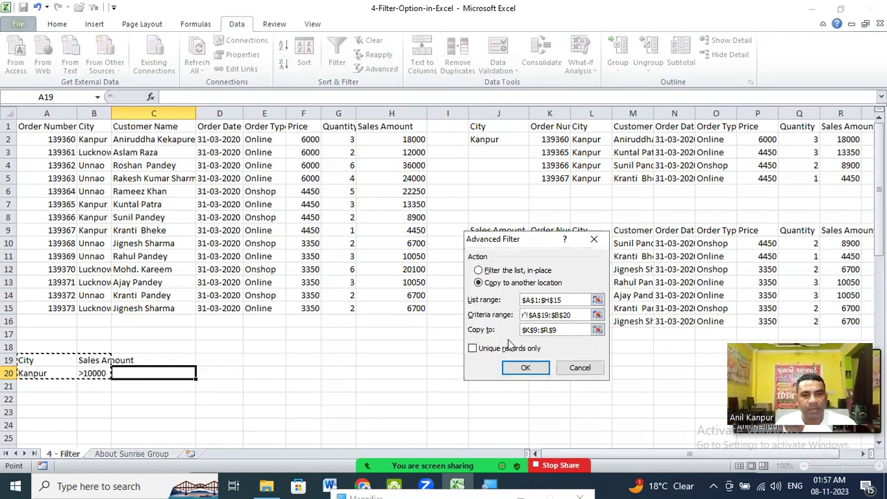
Replace the filter's copy-to destination with C19 and extract the matching orders there
left_click(576, 330)
left_click(576, 330)
key("BackSpace")
key("BackSpace")
key("BackSpace")
key("BackSpace")
key("BackSpace")
key("BackSpace")
key("BackSpace")
key("BackSpace")
key("BackSpace")
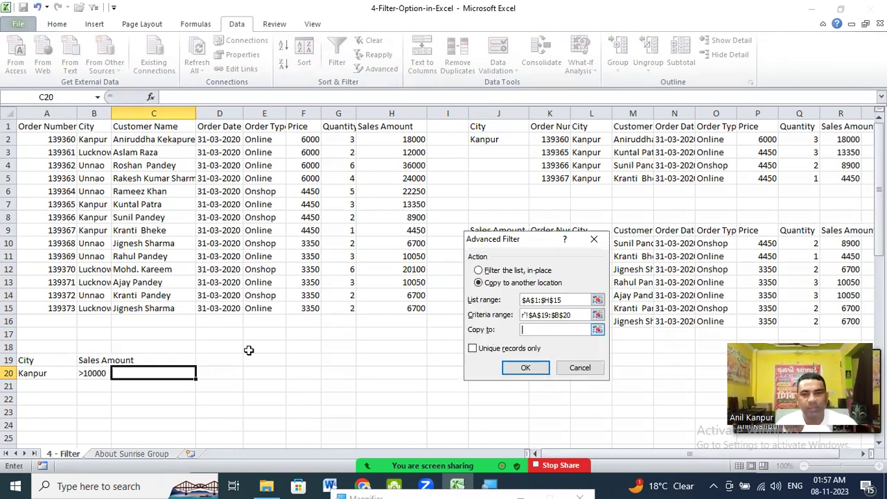
left_click(214, 360)
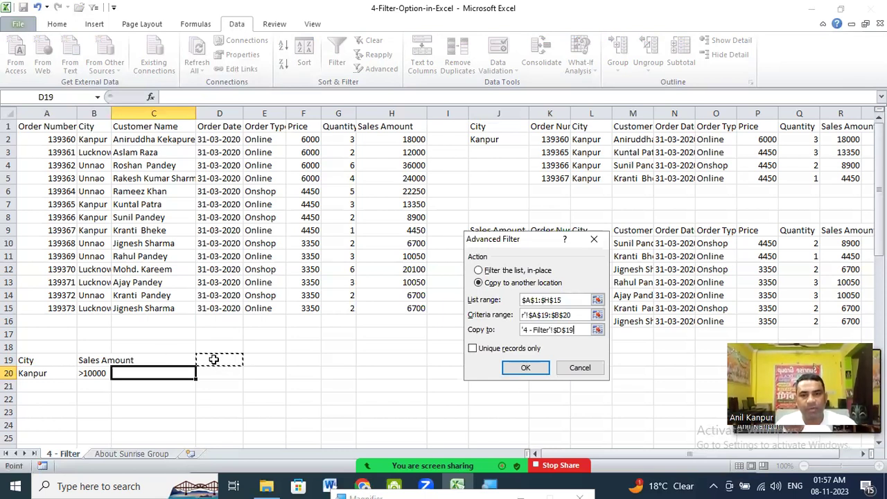
left_click(159, 361)
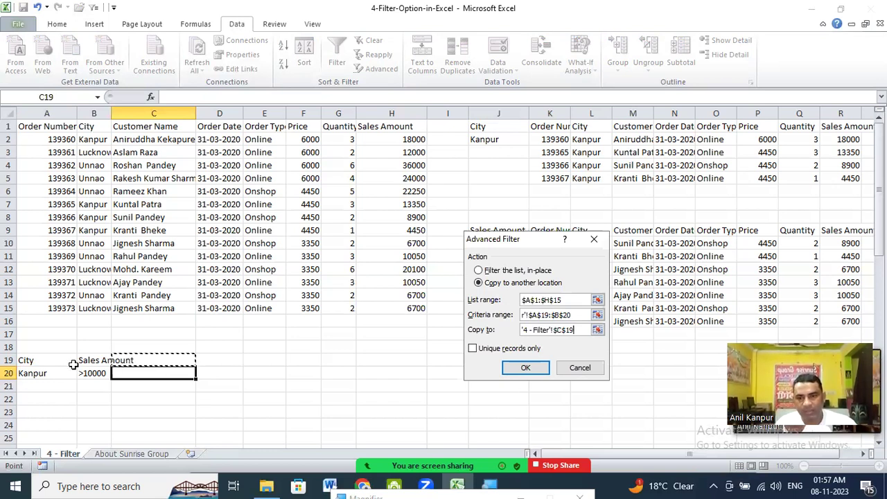
left_click(526, 369)
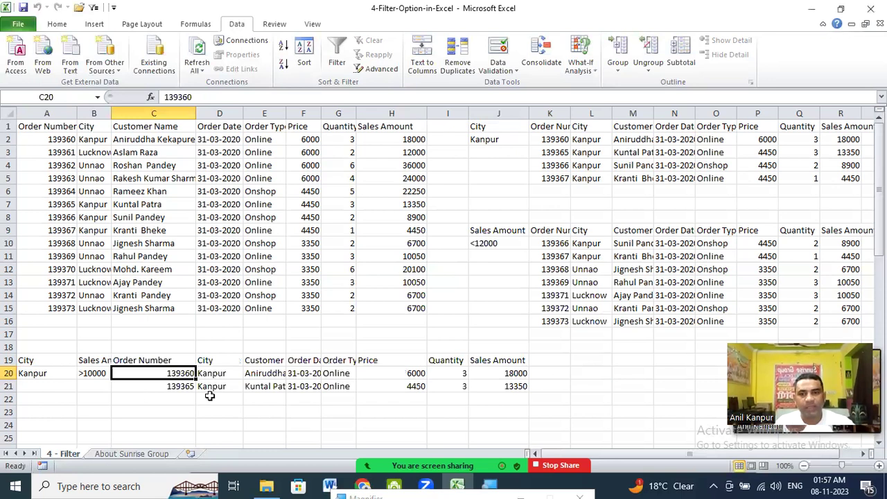
Change the City criterion in J2 to Lucknow, trying Unnao first
key("Down")
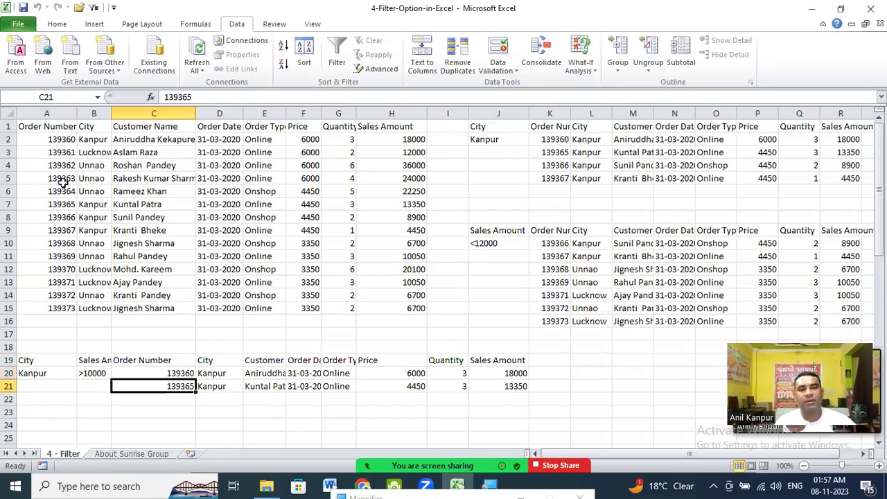
left_click(501, 140)
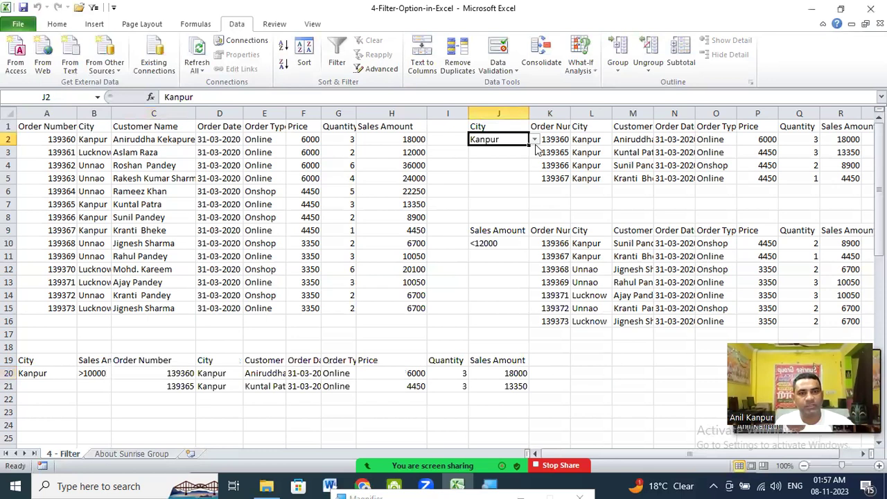
left_click(534, 140)
left_click(503, 167)
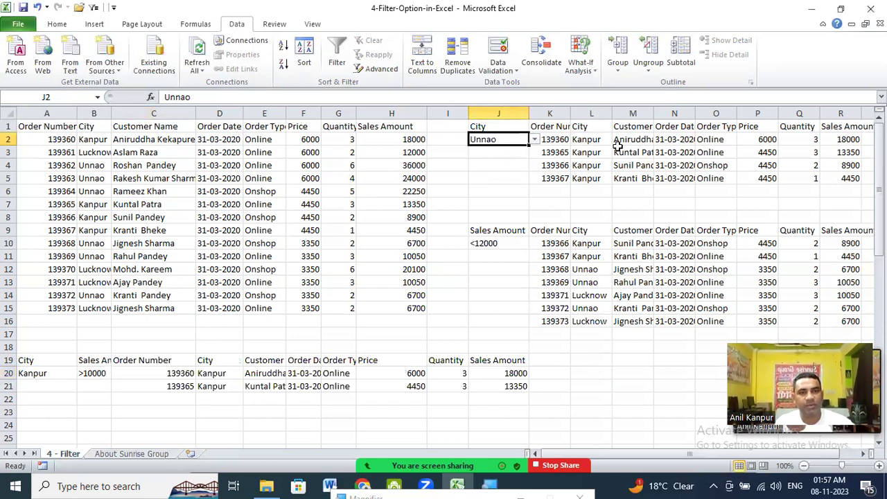
left_click(535, 141)
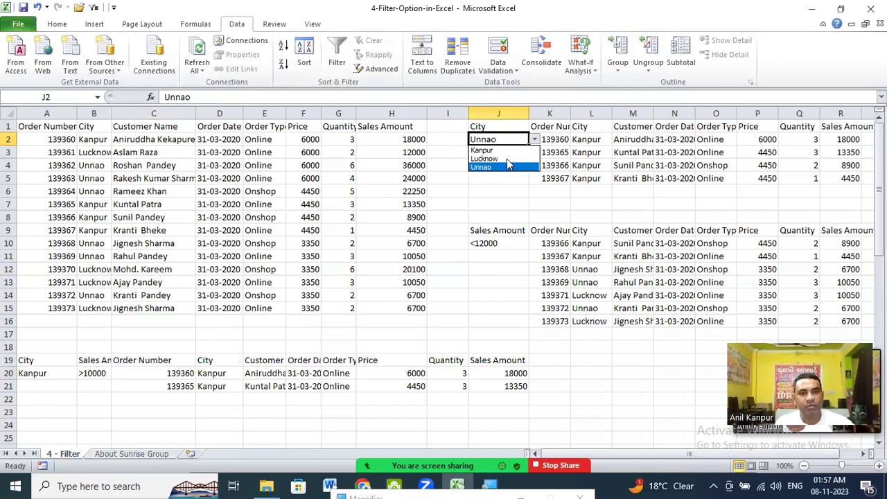
left_click(507, 159)
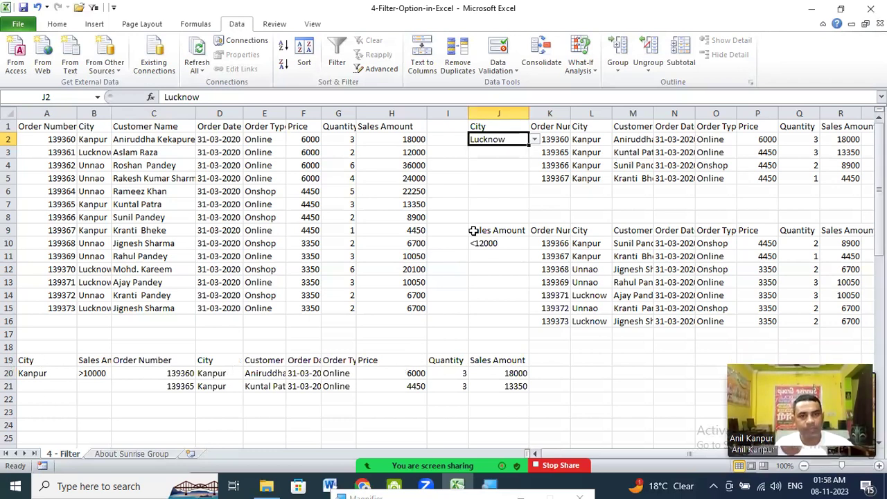
Clear the Sales Amount criterion with its extract from row 9 down, and the earlier city extract in K1:R6
left_click_drag(473, 231, 875, 322)
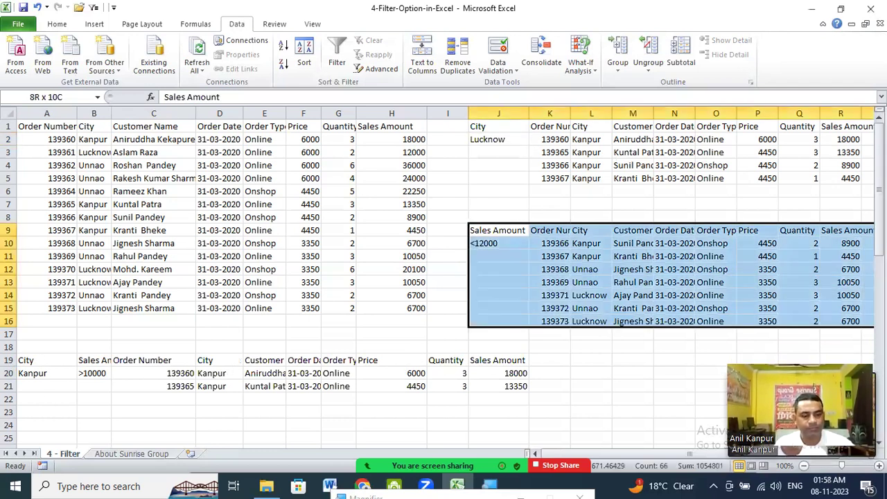
scroll(232, 224, "right", 2)
key("Delete")
scroll(264, 138, "right", 3)
left_click_drag(265, 124, 588, 194)
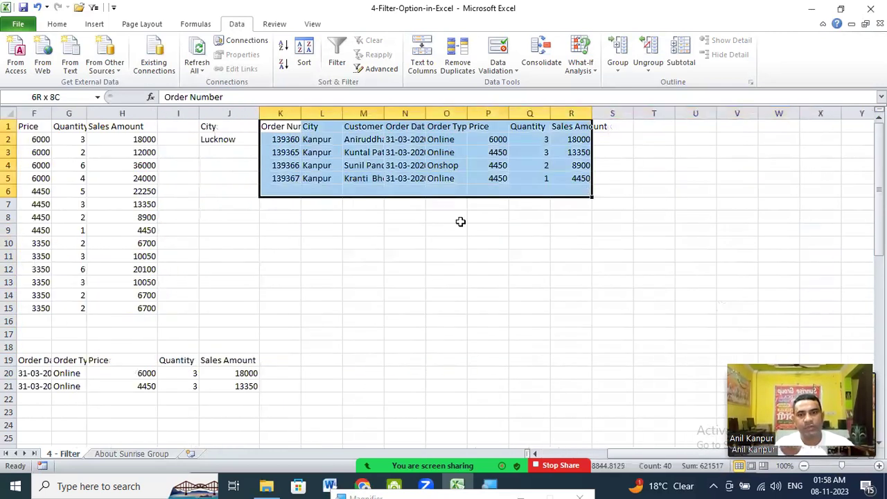
key("Delete")
With the City criterion cell J2 selected, start recording Macro1 in this workbook with the shortcut Ctrl+q
left_click(228, 139)
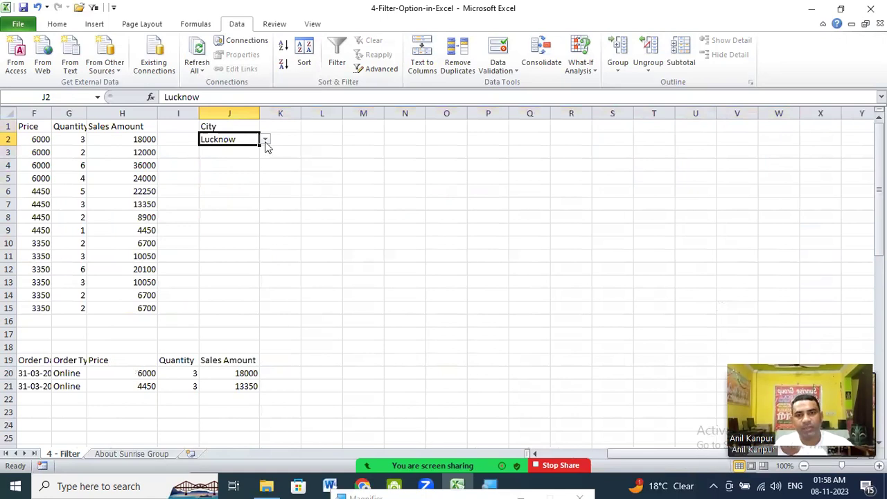
left_click(265, 140)
left_click(266, 143)
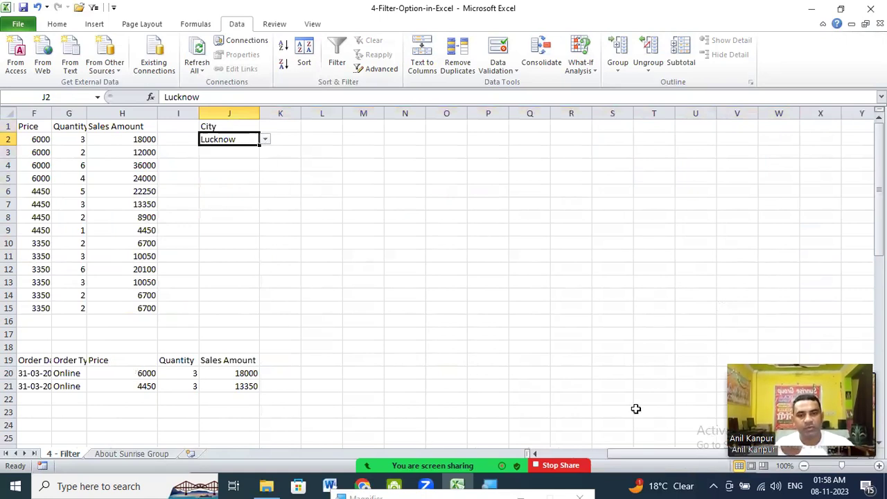
scroll(636, 409, "left", 3)
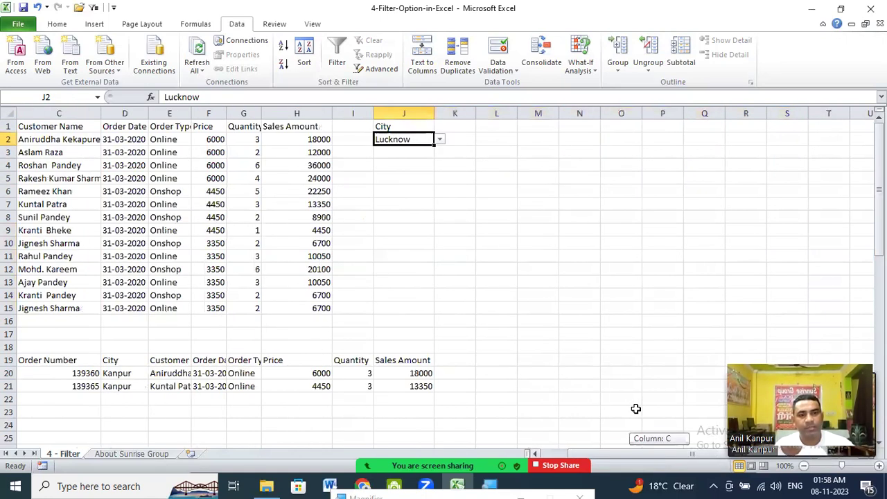
scroll(636, 408, "left", 2)
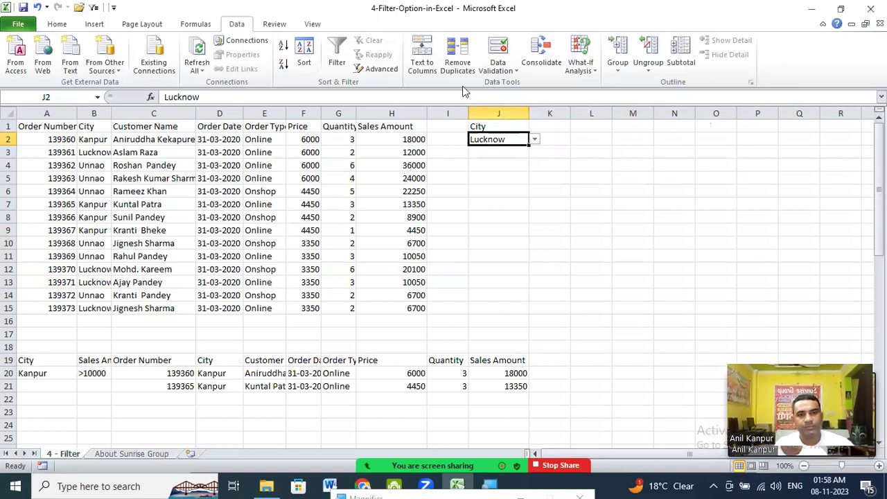
left_click(56, 25)
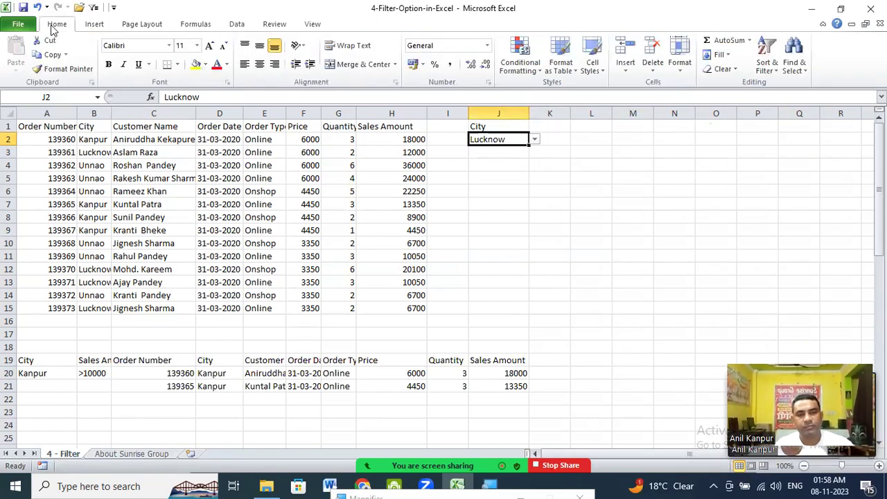
left_click(313, 25)
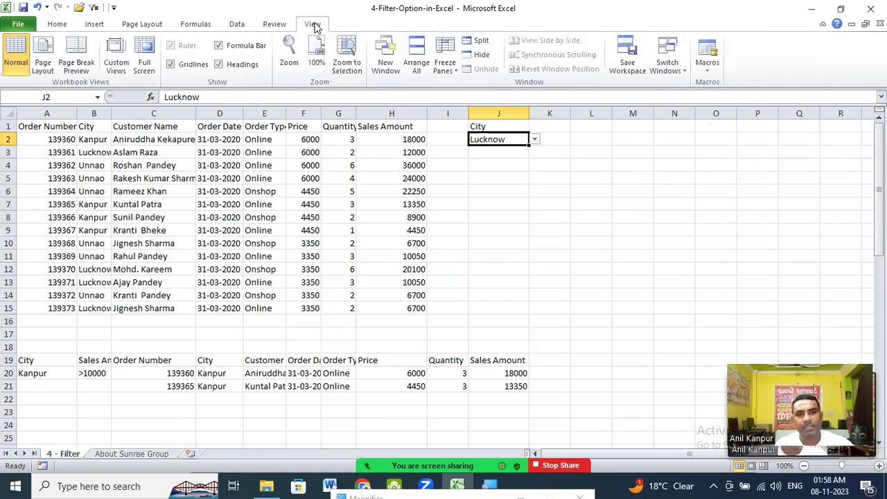
left_click(706, 75)
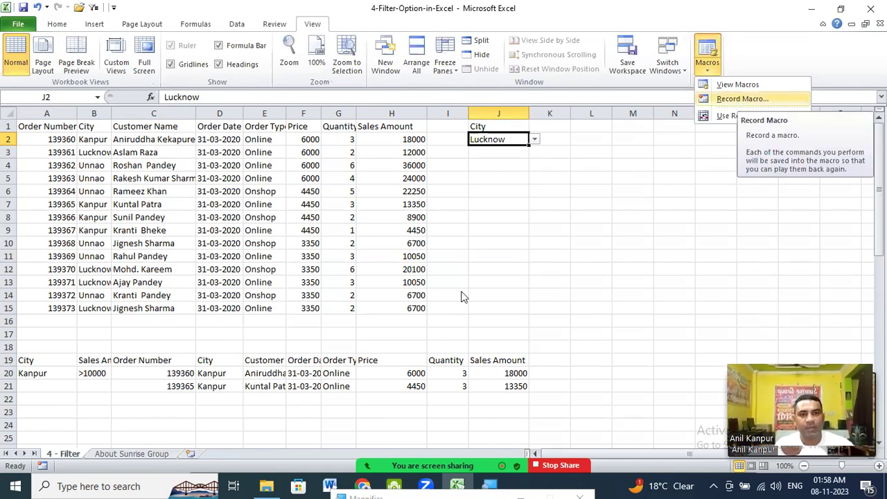
left_click(739, 100)
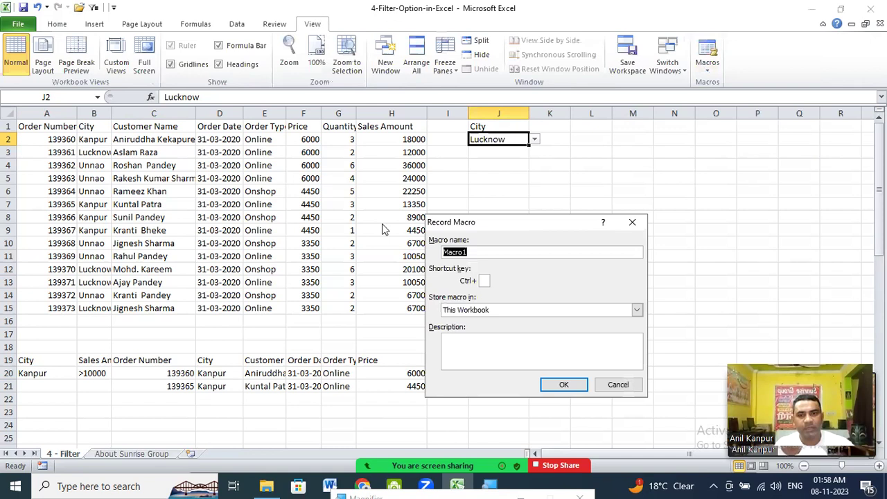
left_click_drag(515, 219, 371, 162)
left_click(339, 222)
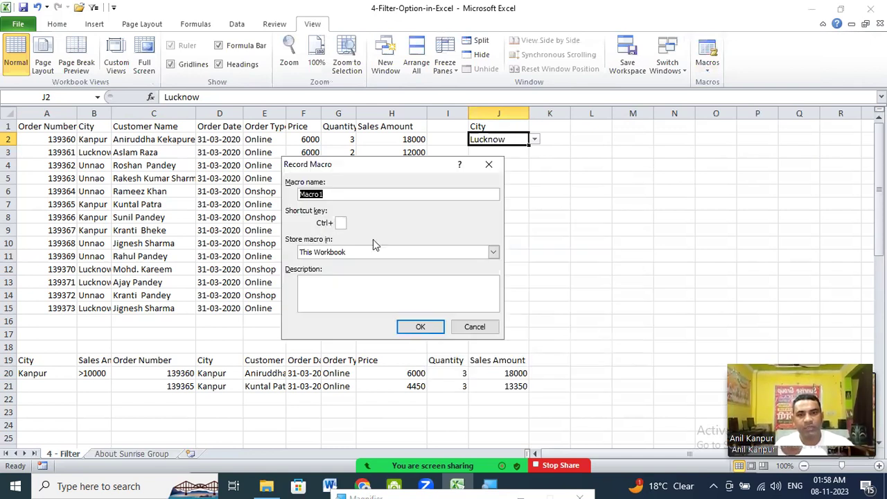
type("1")
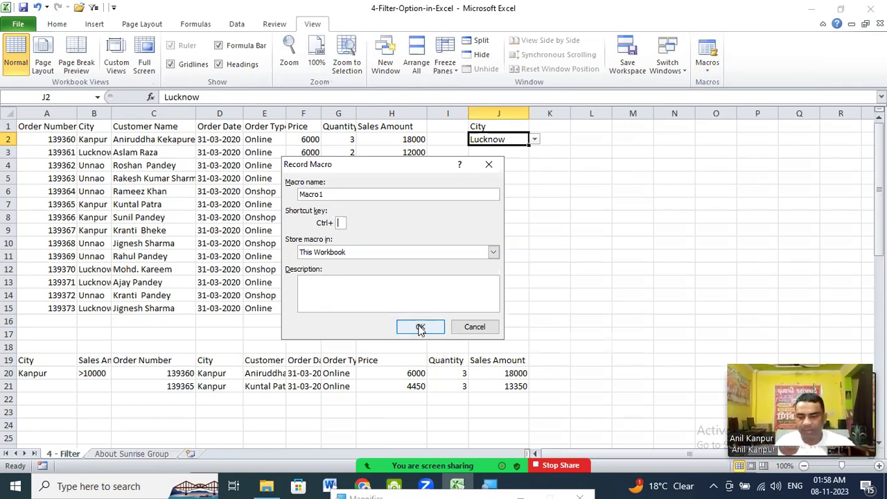
type("q")
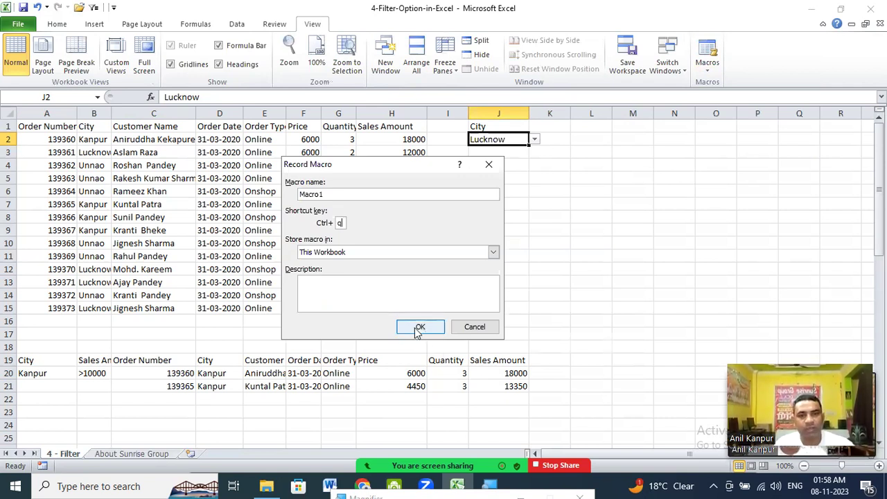
left_click(418, 327)
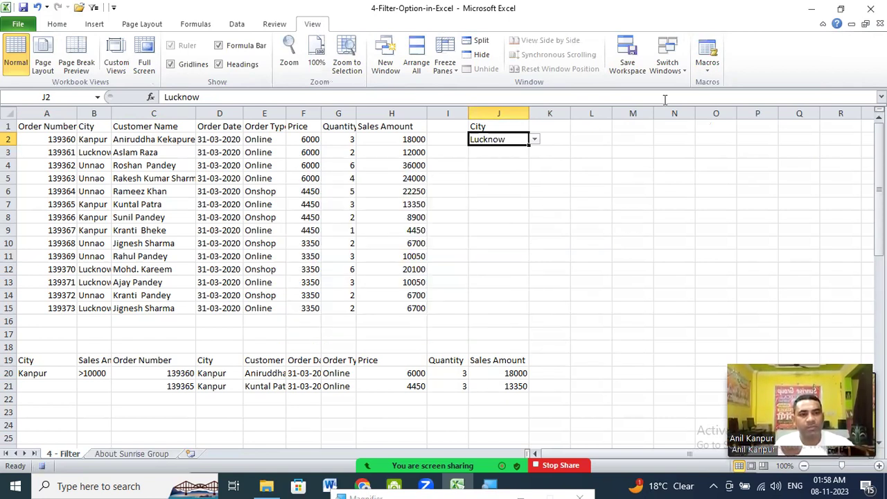
left_click(707, 69)
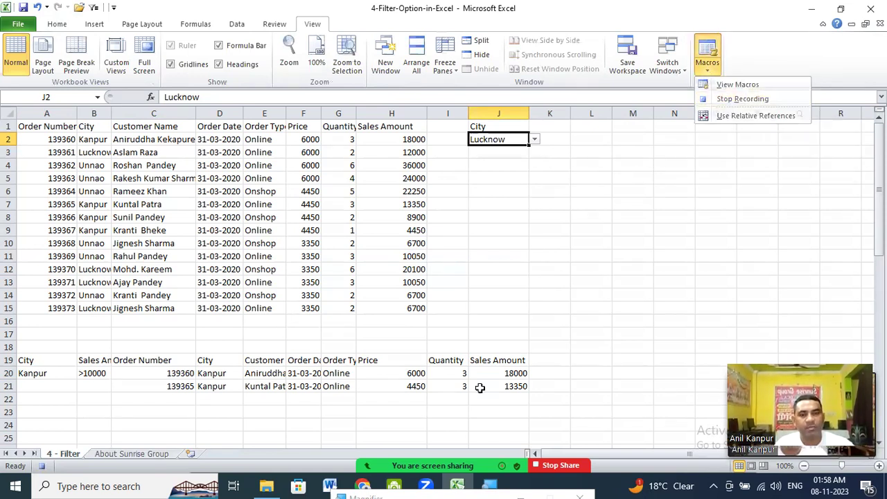
left_click(196, 229)
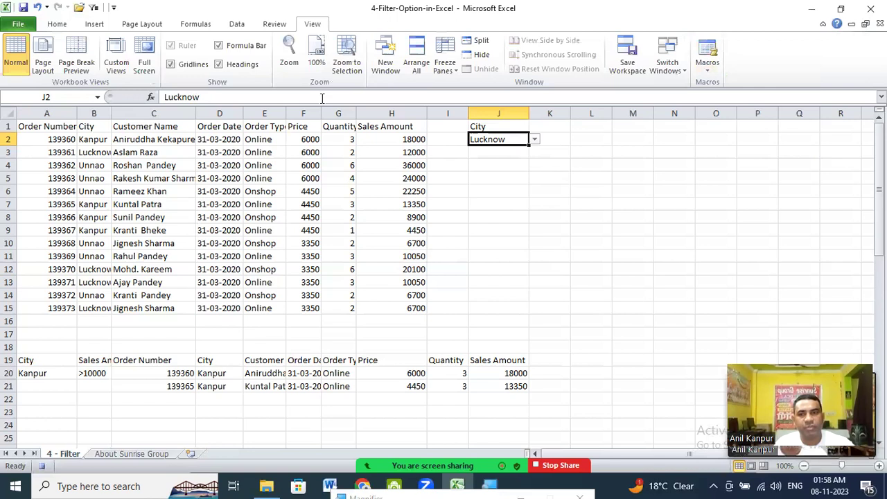
Set up an Advanced Filter that copies to another location, with list range A1:H15 and criteria range J1:J2
left_click(237, 28)
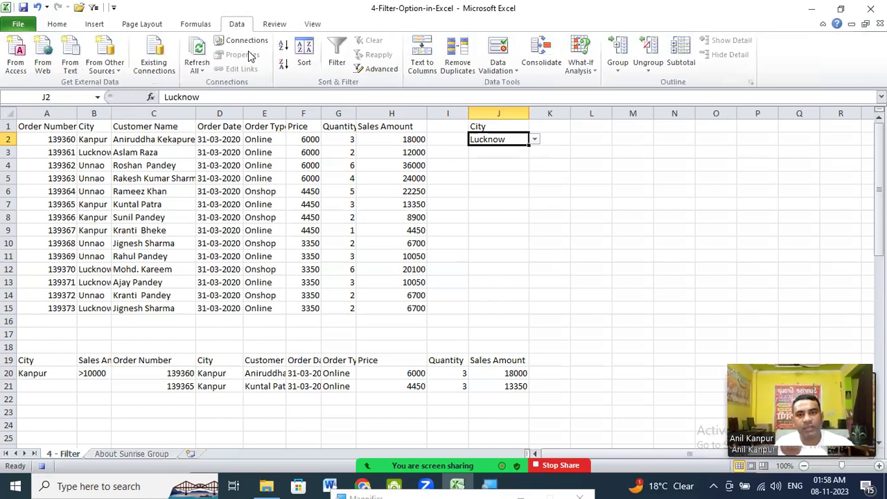
left_click(372, 72)
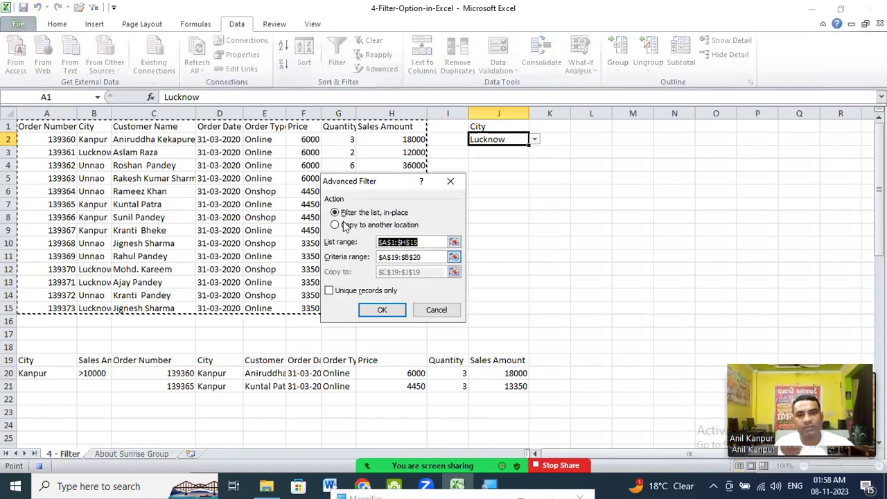
left_click(346, 226)
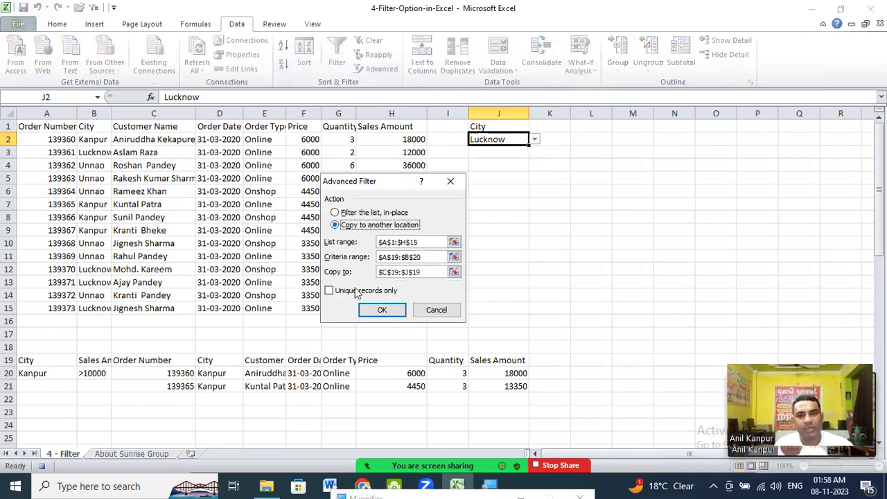
left_click(435, 242)
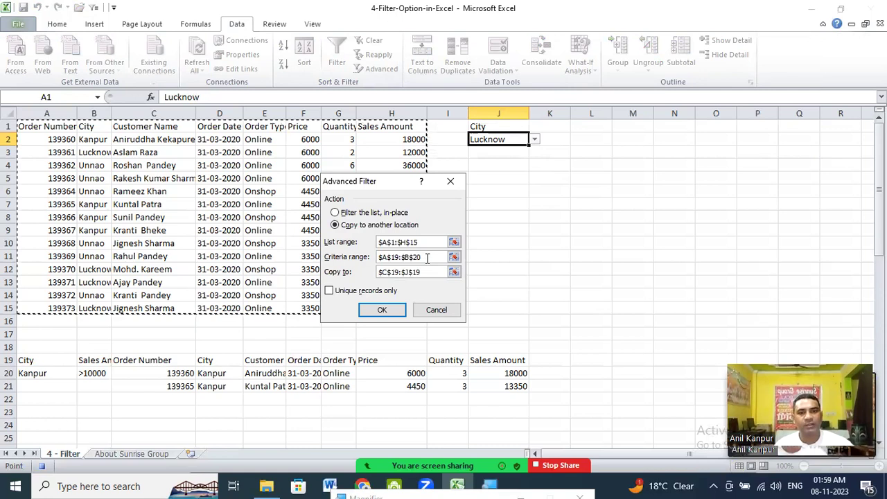
left_click(346, 259)
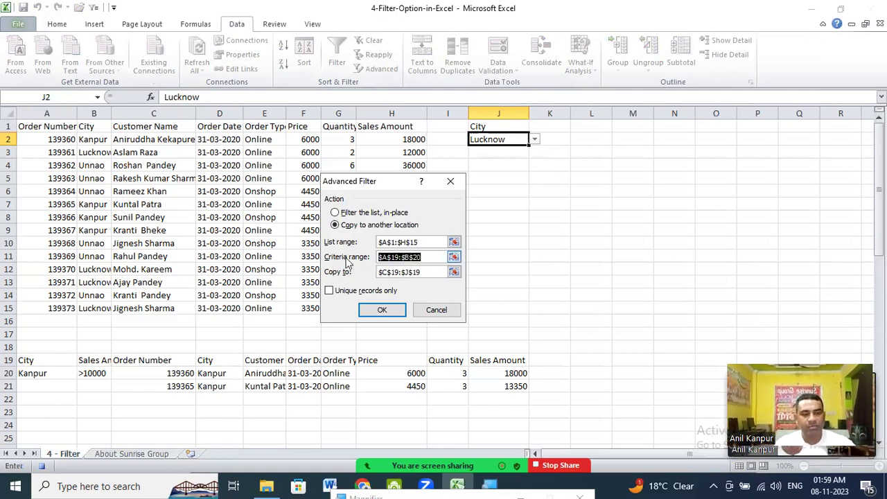
key("BackSpace")
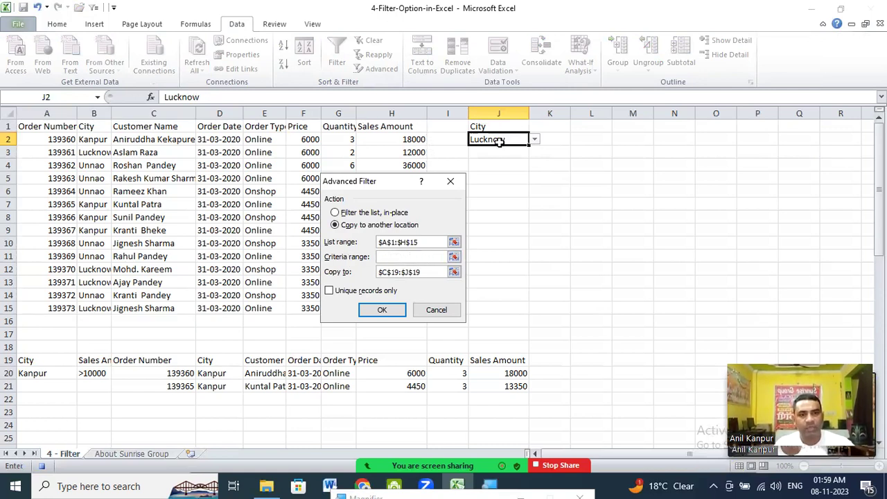
left_click_drag(497, 127, 499, 141)
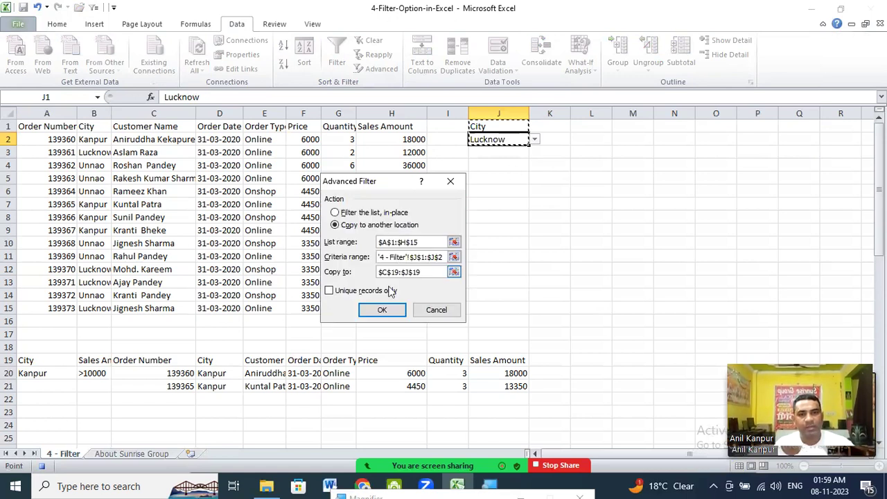
Replace the filter's copy-to destination with K1 and extract the Lucknow orders there
left_click(436, 272)
key("BackSpace")
key("BackSpace")
key("BackSpace")
key("BackSpace")
key("BackSpace")
key("BackSpace")
key("BackSpace")
key("BackSpace")
key("BackSpace")
key("BackSpace")
key("BackSpace")
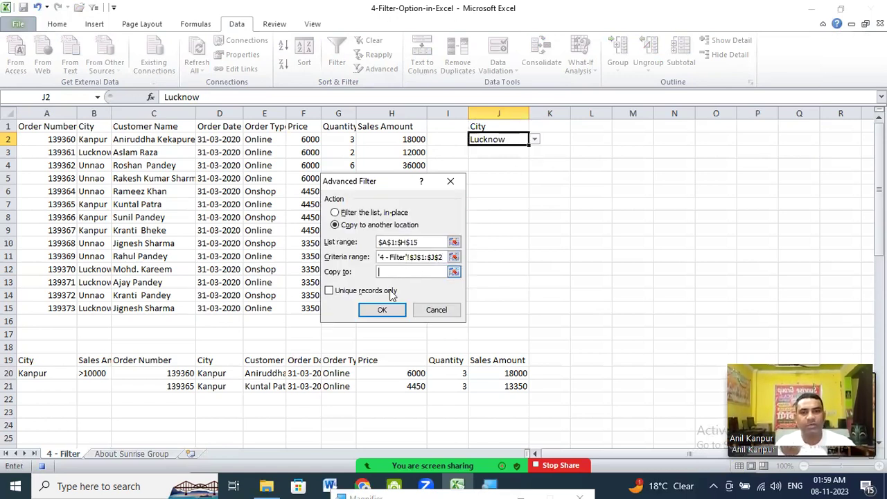
left_click(549, 126)
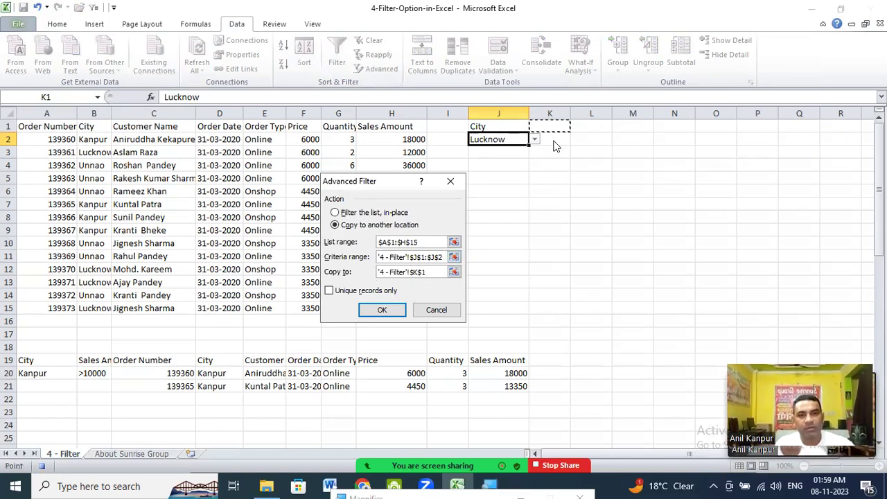
left_click(382, 310)
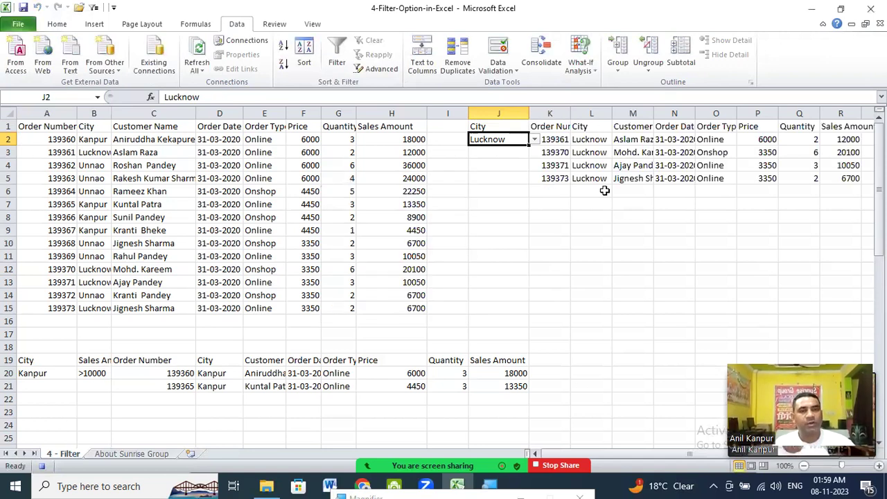
Stop recording the macro
left_click(312, 25)
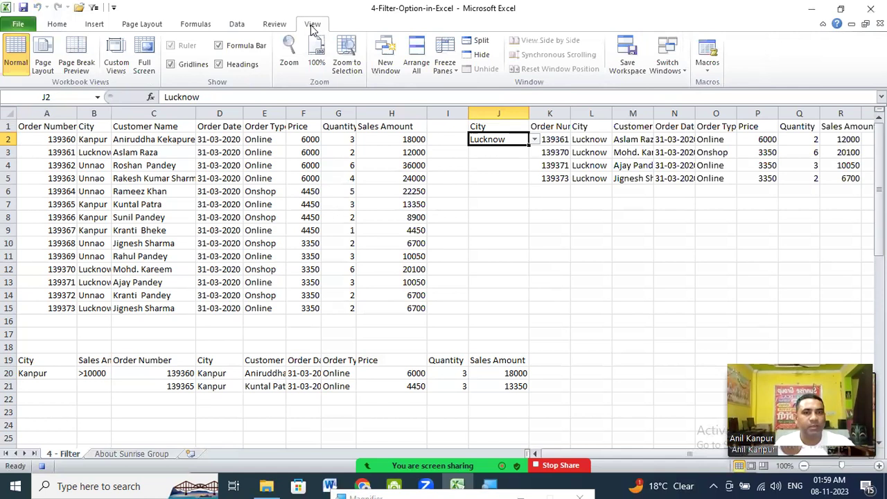
left_click(708, 73)
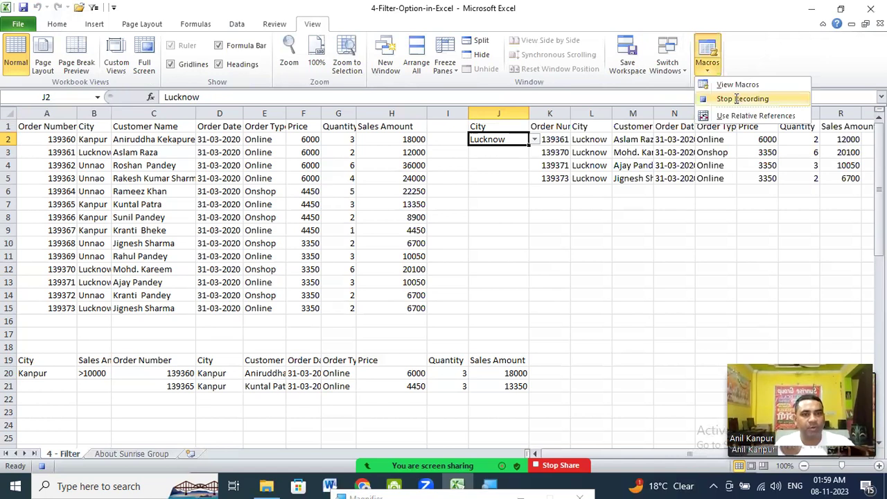
left_click(736, 98)
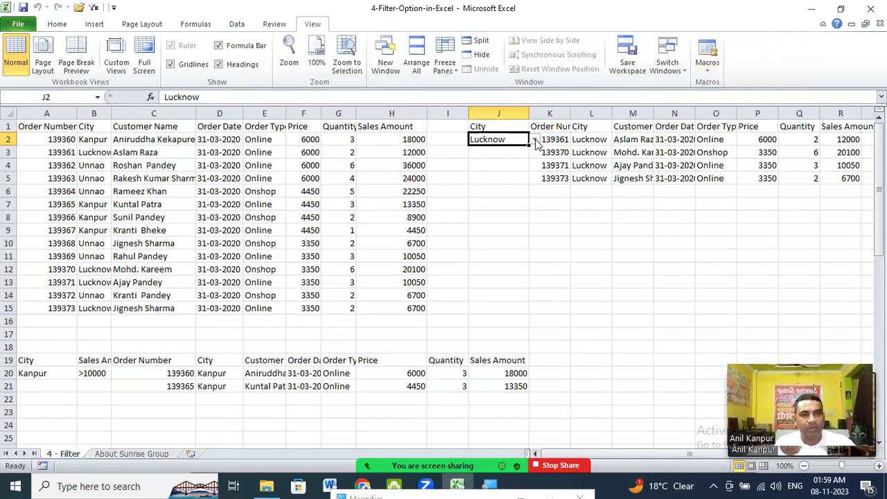
Change the City criterion in J2 to Kanpur and run the recorded macro to refresh the extract
left_click(534, 139)
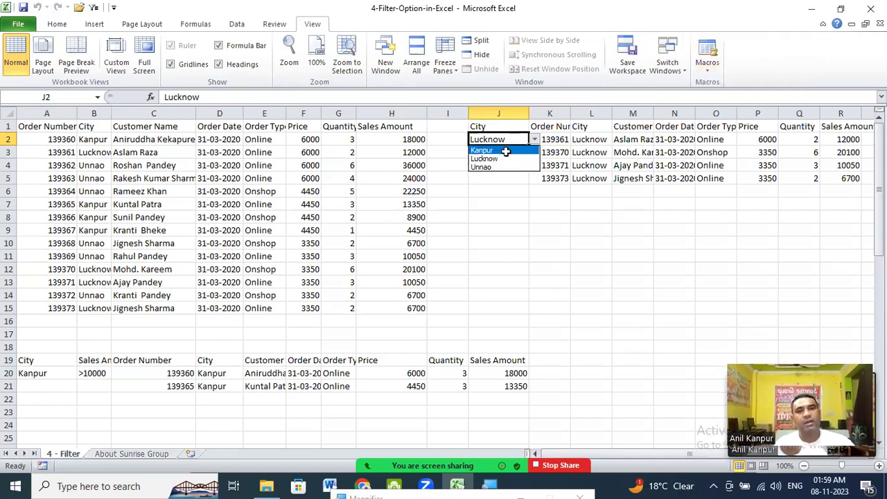
left_click(506, 152)
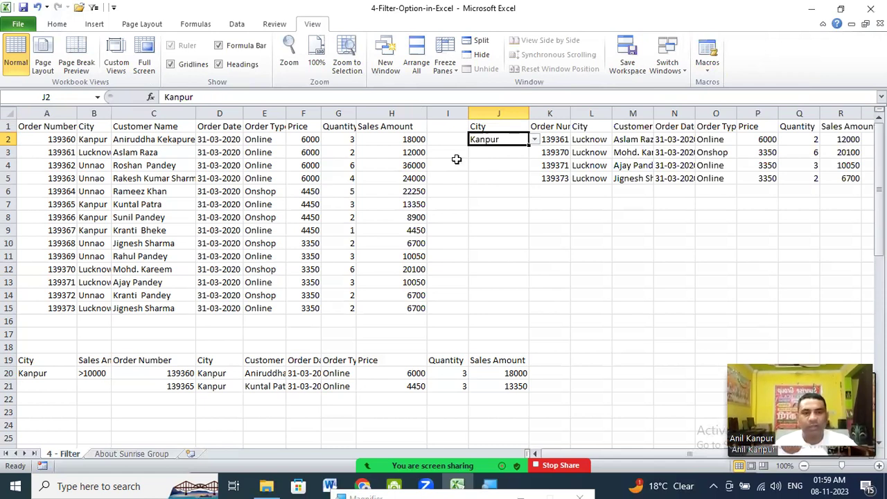
key("ctrl+q")
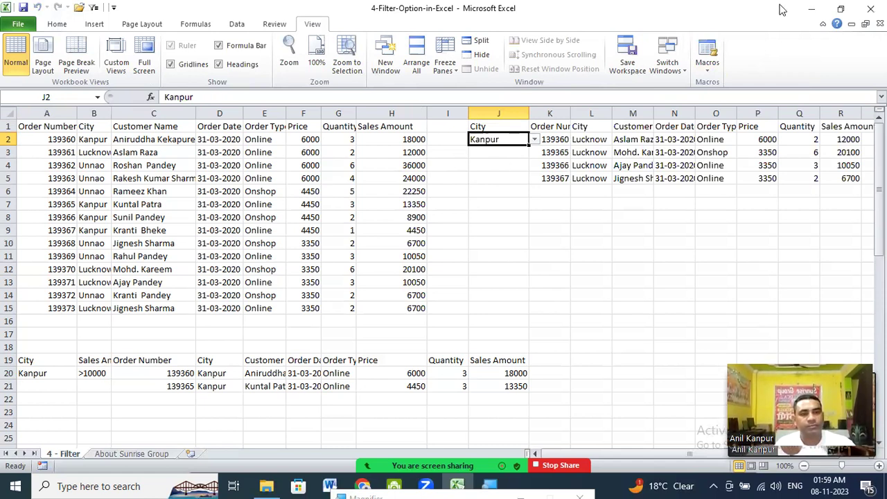
left_click(809, 11)
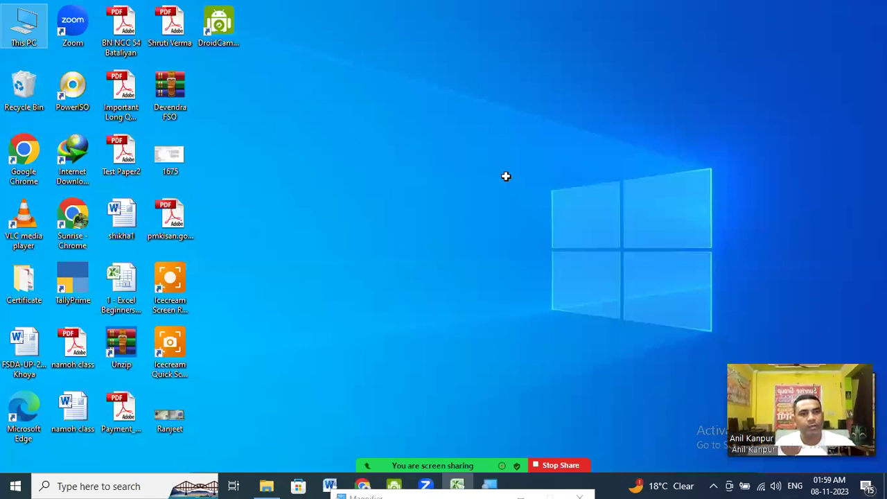
key("alt+Tab")
Rerun the macro with the City criterion in J2 set to Unnao and again with Lucknow, and show the desktop
left_click(535, 140)
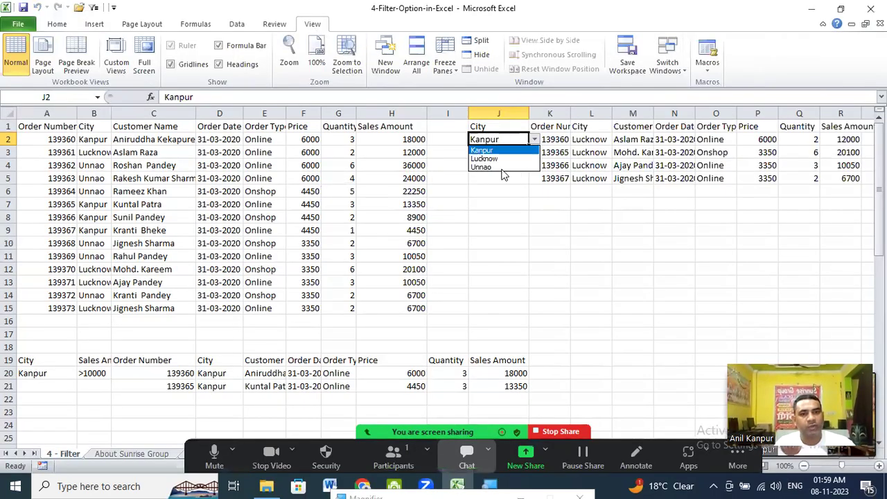
key("Return")
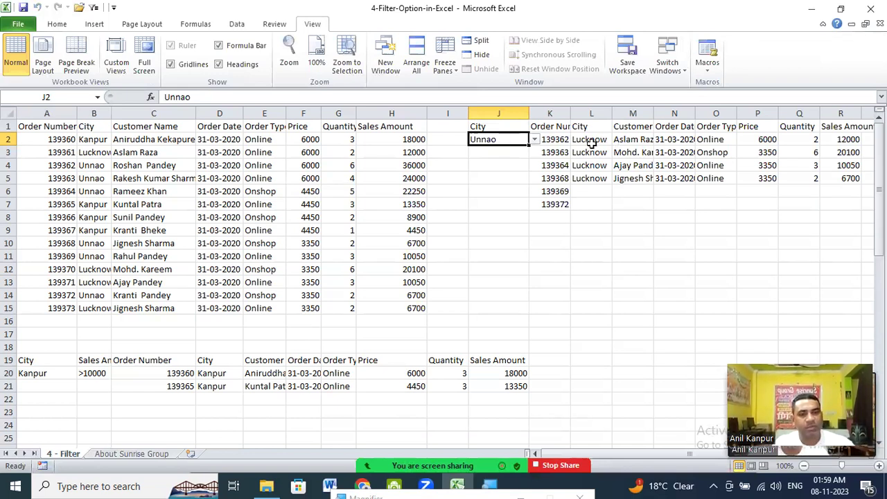
left_click(535, 140)
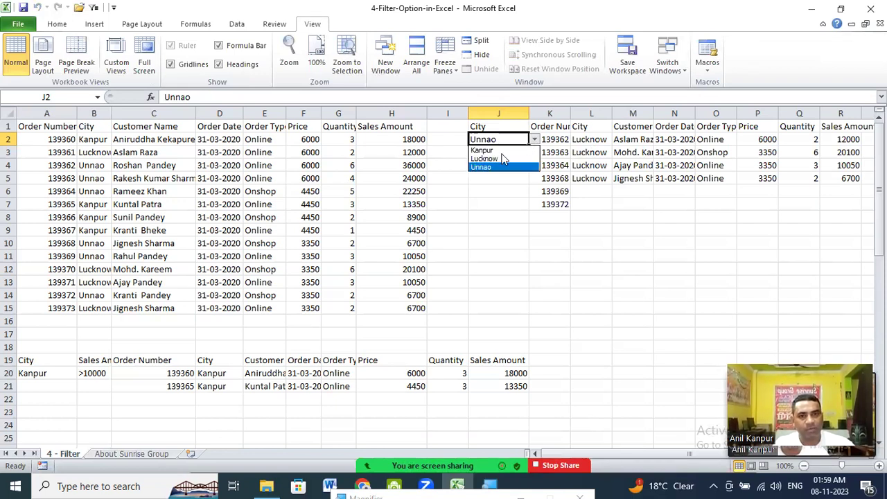
left_click(485, 159)
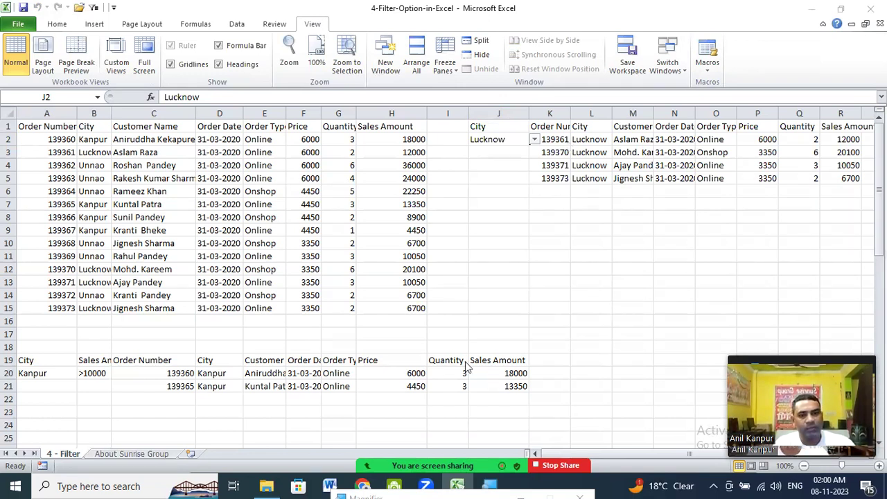
key("super+d")
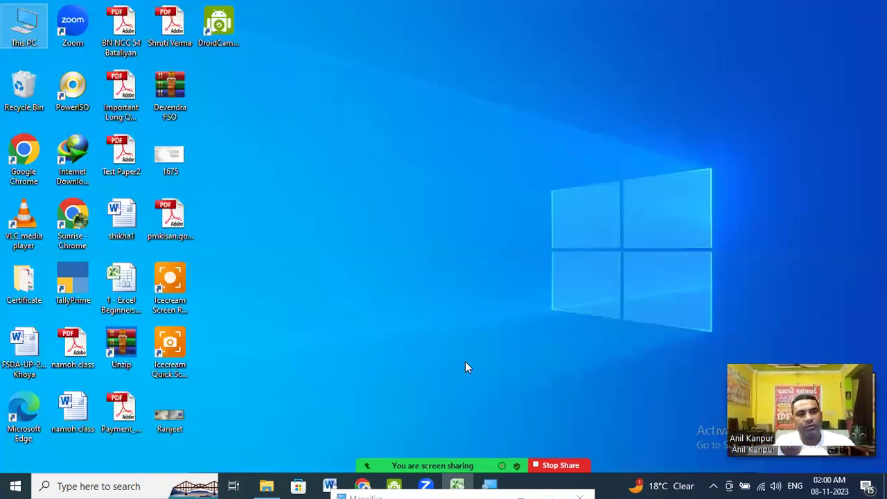